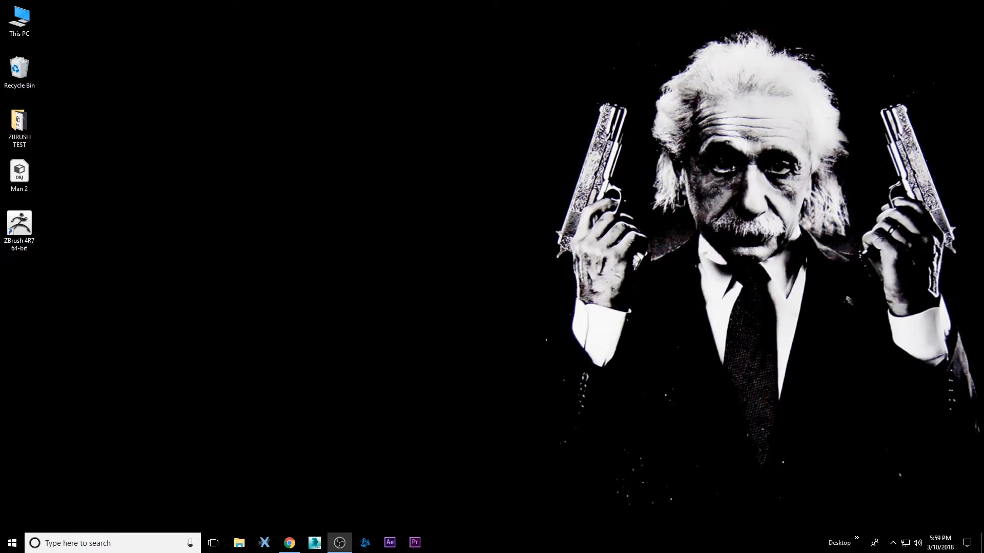
# - Open 3ds Max and ZBrush 4R7 side by side, and maximize the Perspective viewport in 3ds Max
pyautogui.click(314, 543)
pyautogui.doubleClick(19, 224)
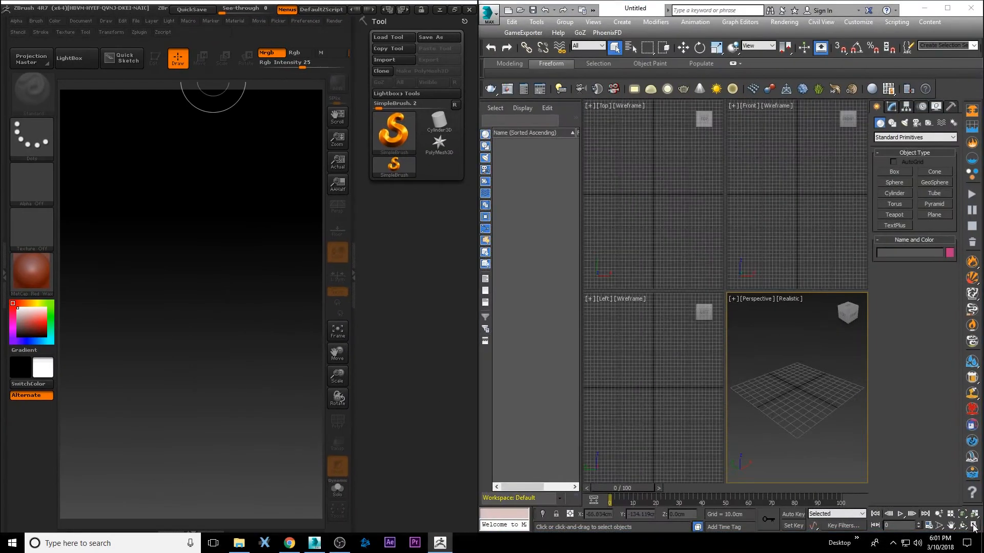
pyautogui.click(973, 527)
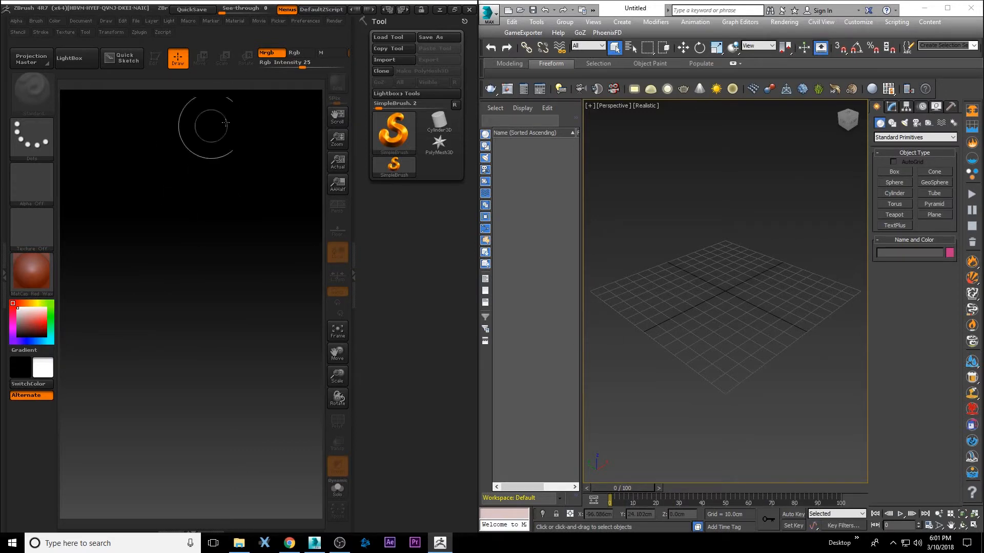
# - Draw a Sphere3D on the ZBrush canvas and put it into Edit mode
pyautogui.click(392, 131)
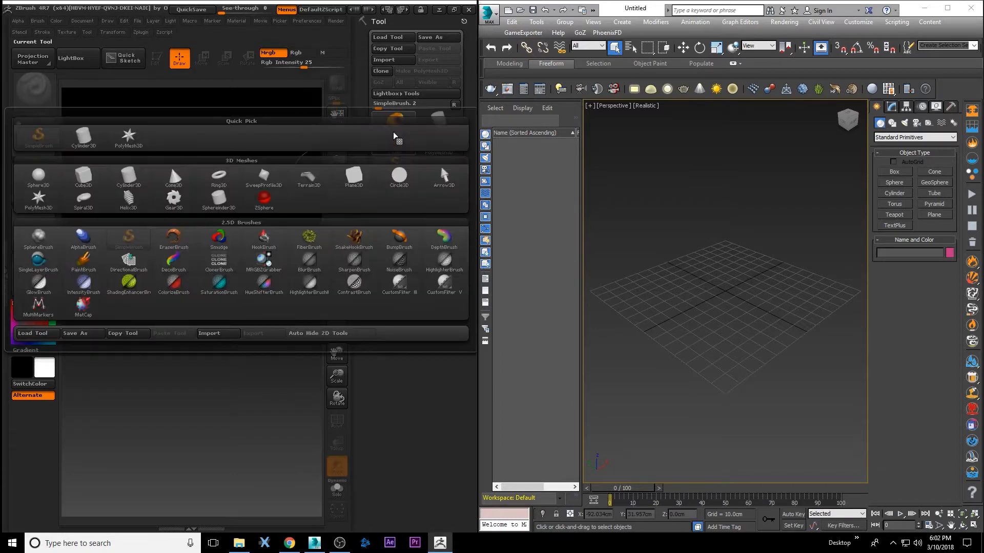
pyautogui.click(38, 176)
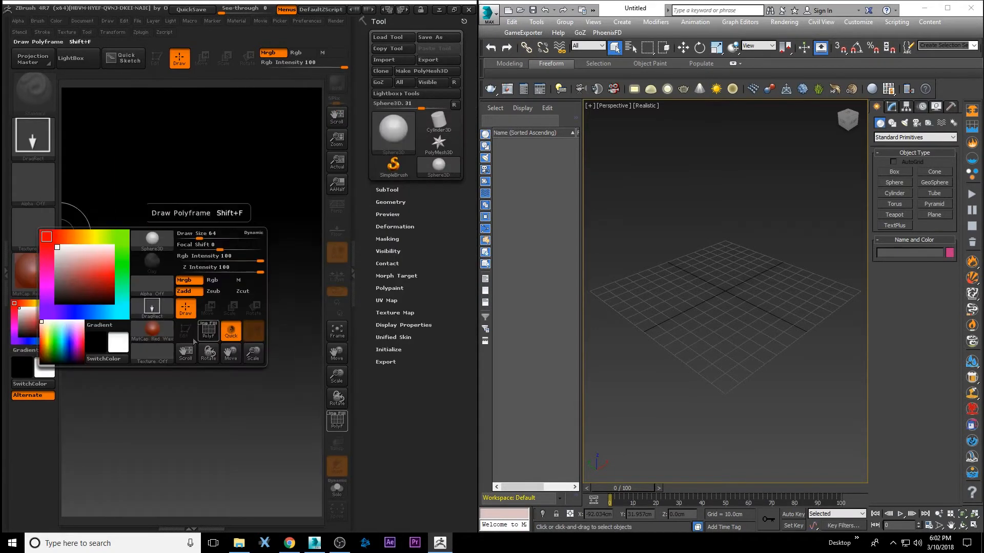
pyautogui.moveTo(191, 326); pyautogui.dragTo(246, 240)
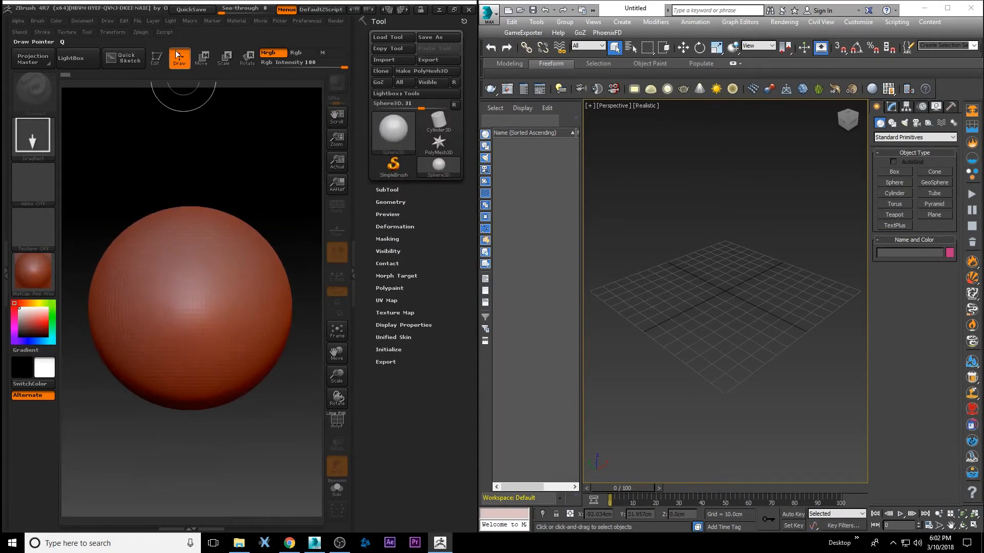
pyautogui.press('t')
pyautogui.keyDown('alt'); pyautogui.moveTo(256, 186); pyautogui.dragTo(257, 179); pyautogui.keyUp('alt')
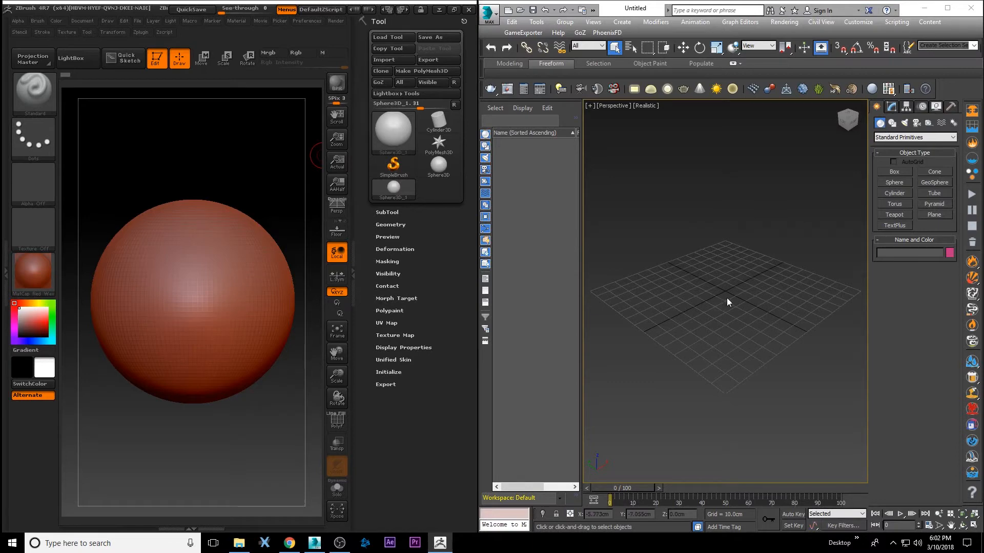
# - Try to send the sphere to 3ds Max with GoZ, both as a primitive and converted to a PolyMesh3D
pyautogui.click(380, 82)
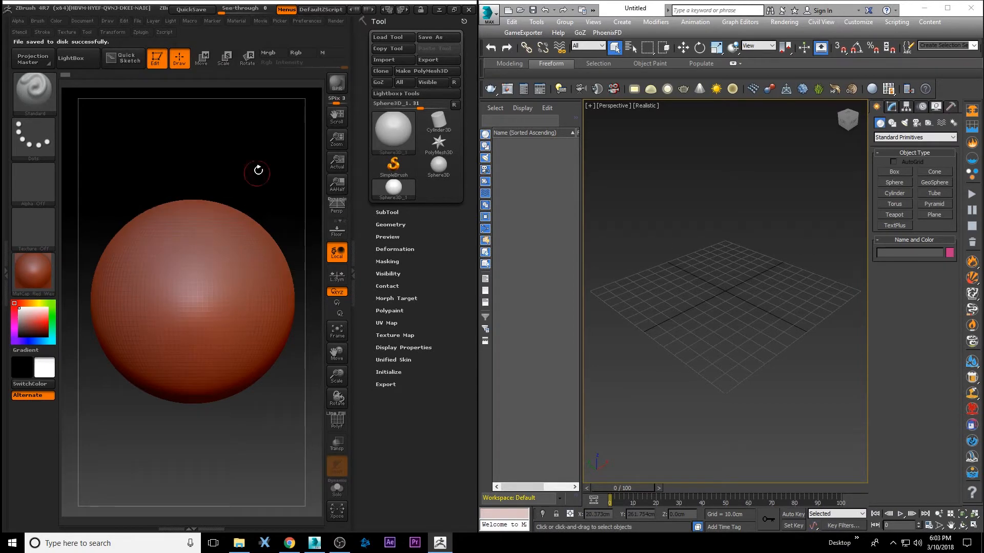
pyautogui.moveTo(281, 177)
pyautogui.keyDown('alt'); pyautogui.mouseDown()
pyautogui.moveTo(276, 156)
pyautogui.moveTo(277, 195)
pyautogui.moveTo(275, 187)
pyautogui.mouseUp(); pyautogui.keyUp('alt')
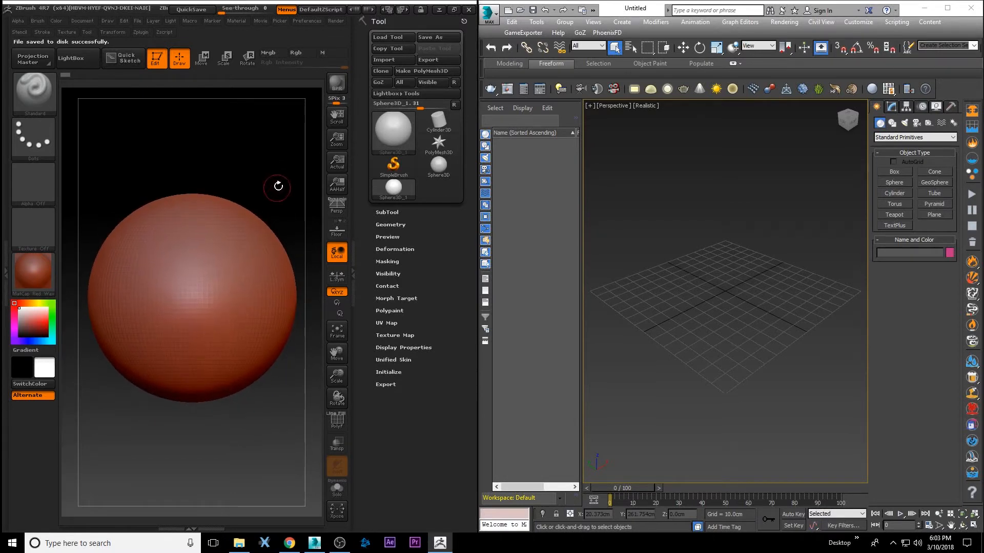
pyautogui.click(424, 71)
pyautogui.moveTo(383, 131)
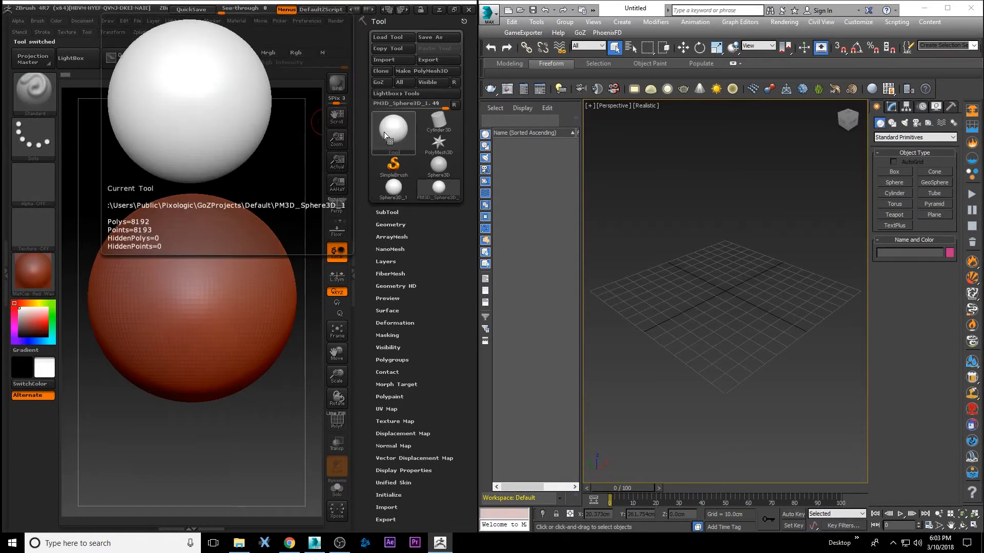
pyautogui.click(379, 82)
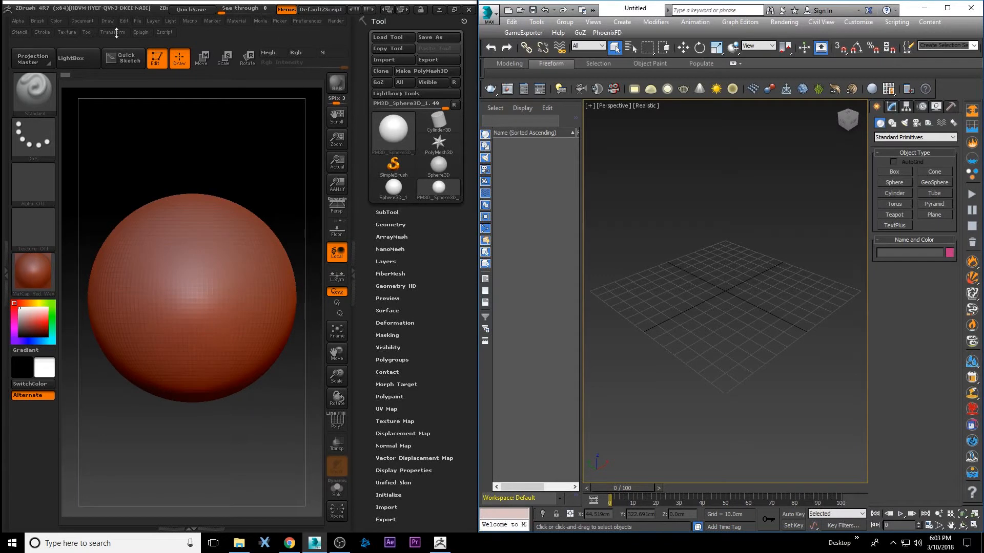
# - Look up the GoZ section of the ZBrush preferences and retry the GoZ transfer of the polymesh sphere
pyautogui.click(307, 21)
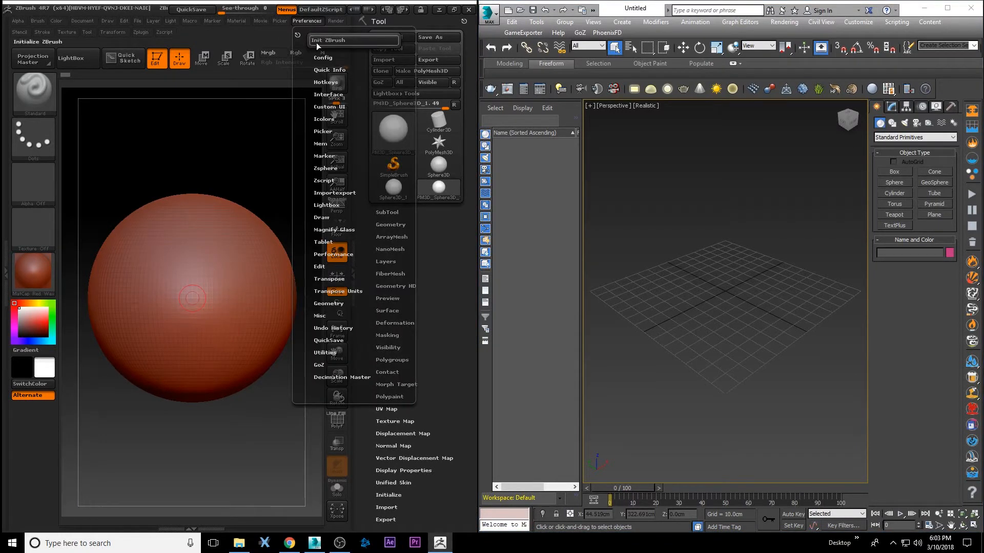
pyautogui.click(319, 365)
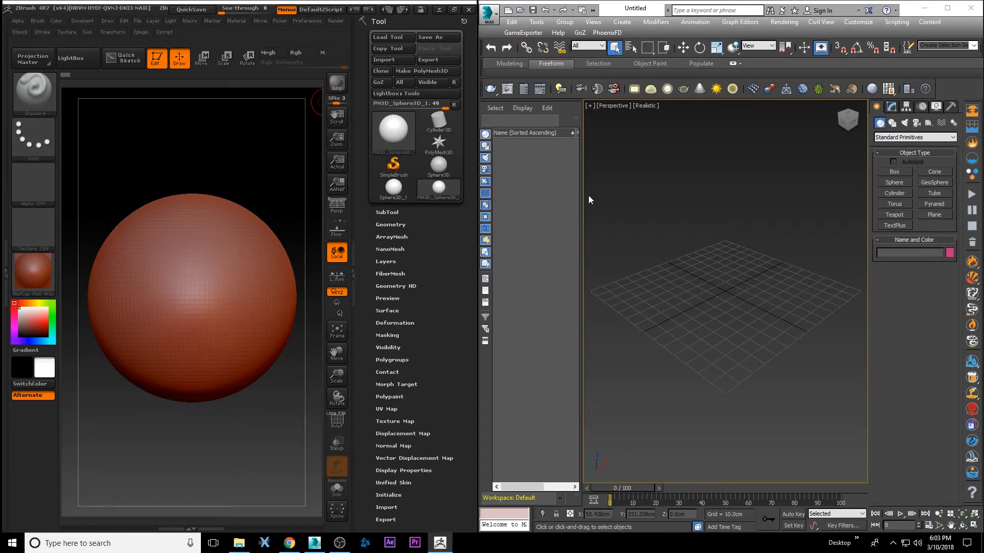
pyautogui.click(380, 84)
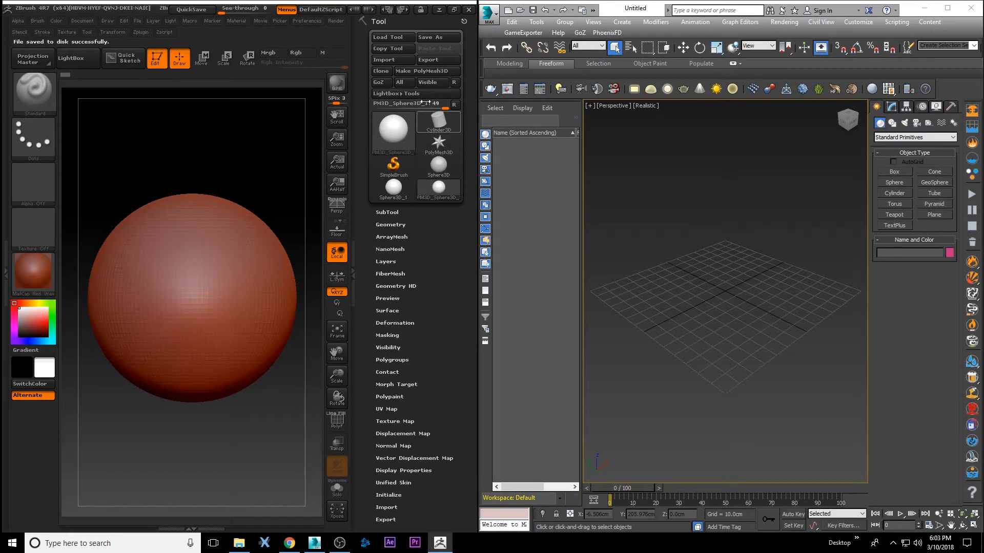
# - Close ZBrush without saving, relaunch it as administrator and resize its window to fill the space beside 3ds Max
pyautogui.click(469, 10)
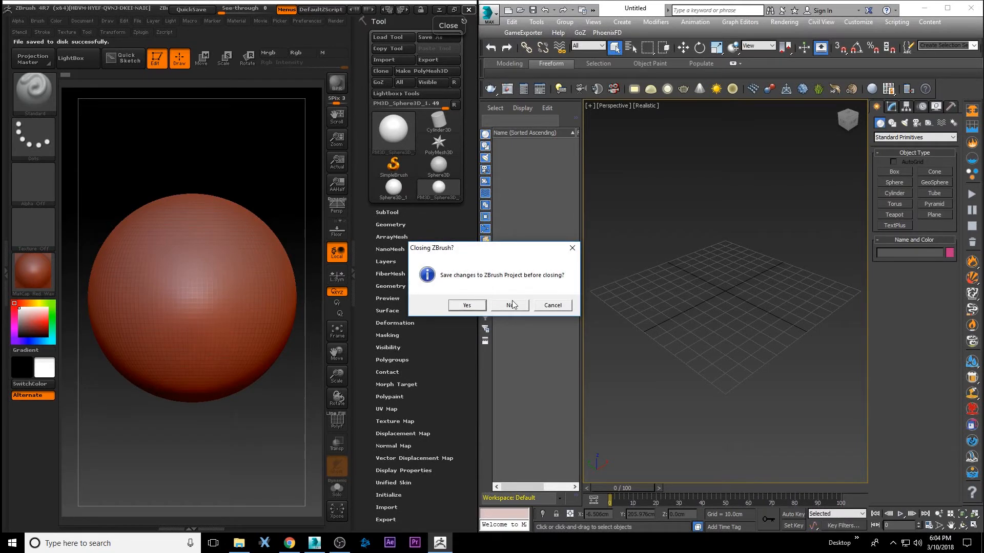
pyautogui.click(510, 308)
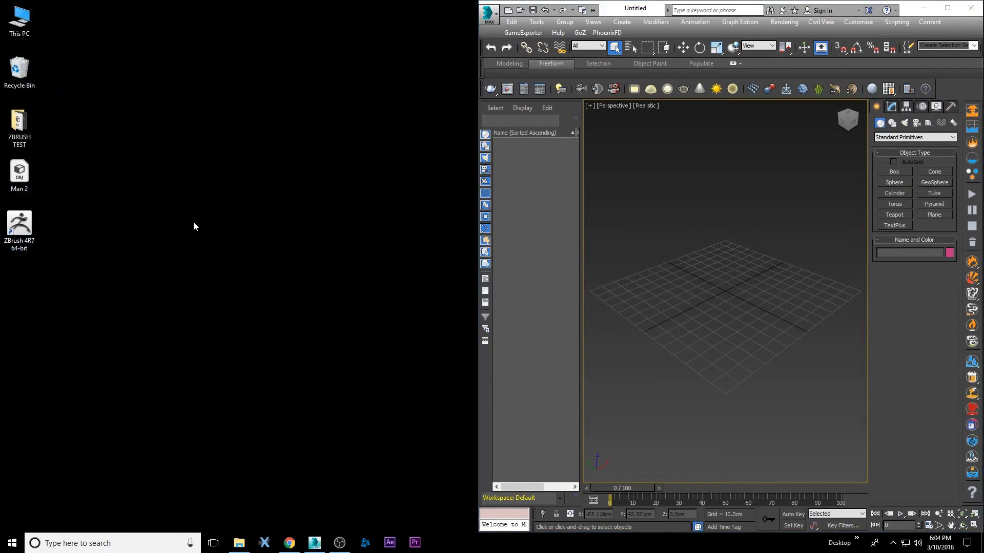
pyautogui.rightClick(22, 224)
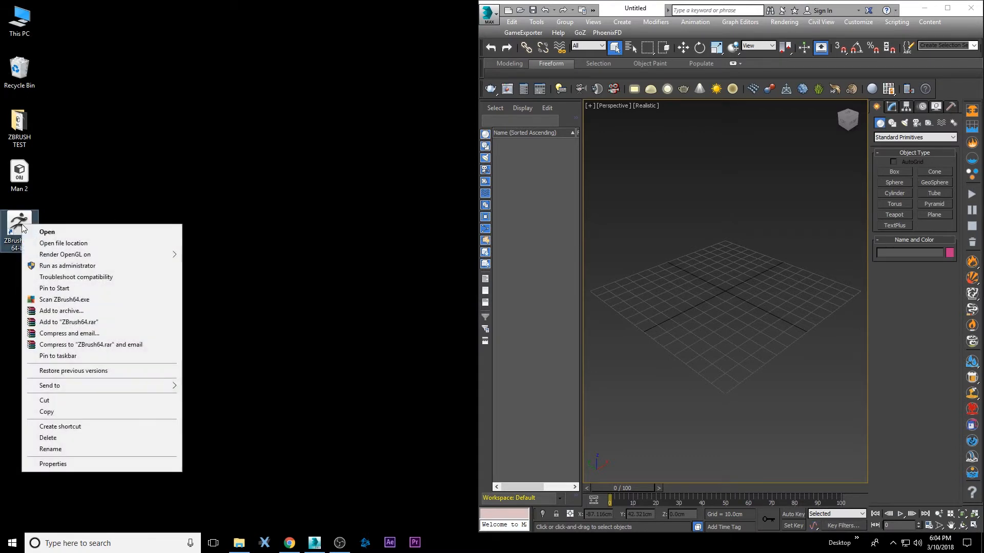
pyautogui.click(70, 266)
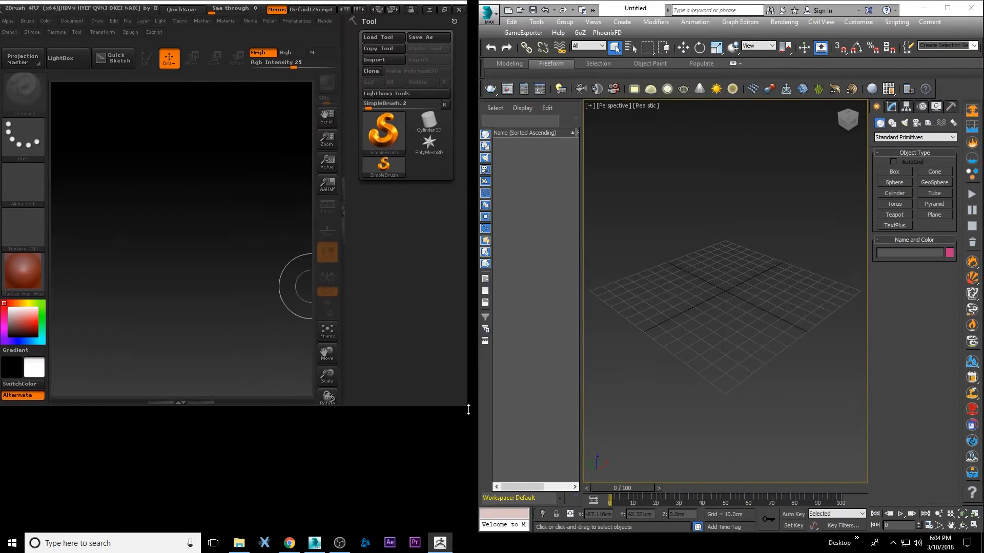
pyautogui.moveTo(468, 410); pyautogui.dragTo(483, 532)
# - Choose the Sphere3D primitive, draw a large sphere on the canvas and turn on Edit mode
pyautogui.click(444, 123)
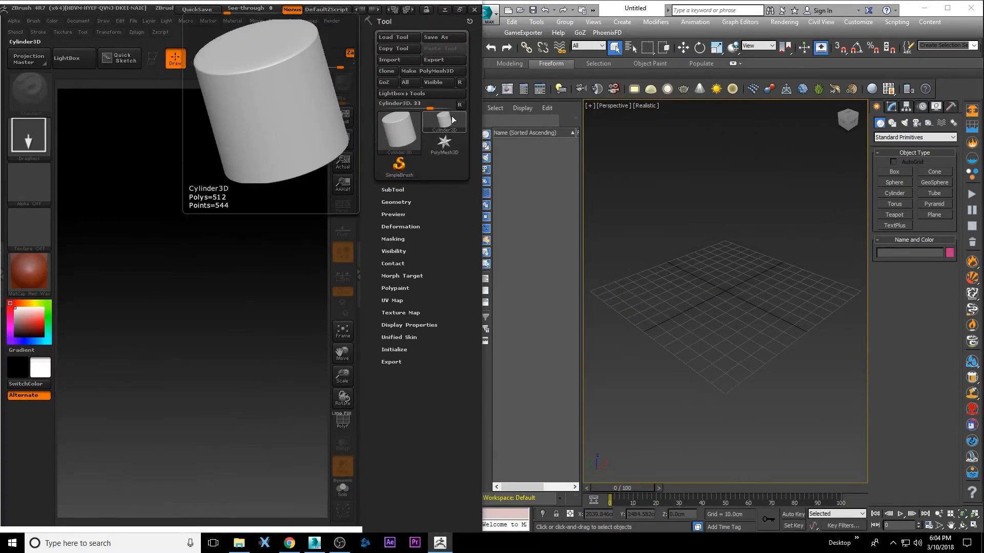
pyautogui.click(397, 139)
pyautogui.click(35, 175)
pyautogui.moveTo(205, 329); pyautogui.dragTo(240, 499)
pyautogui.click(152, 58)
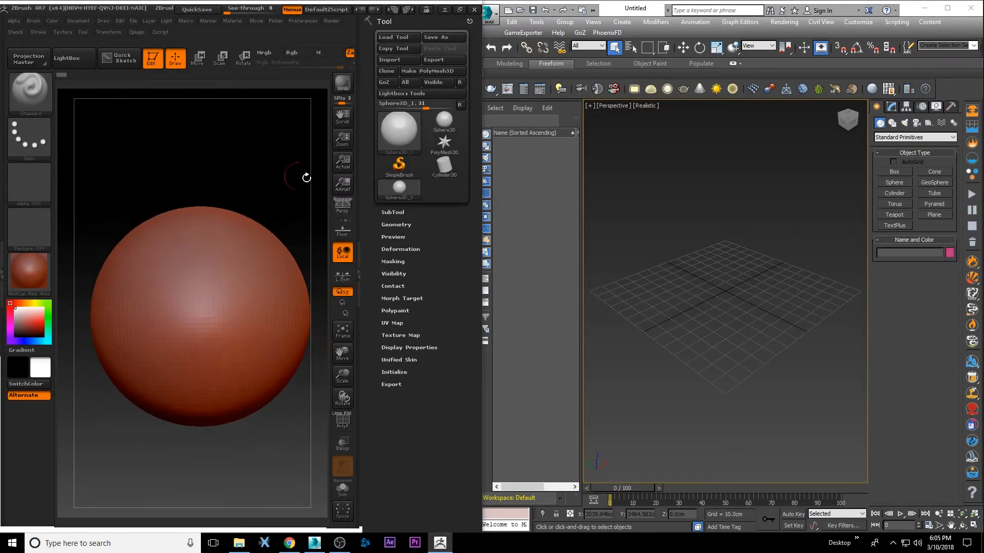
# - Convert the sphere to a PolyMesh3D and send it to 3ds Max with GoZ
pyautogui.click(432, 71)
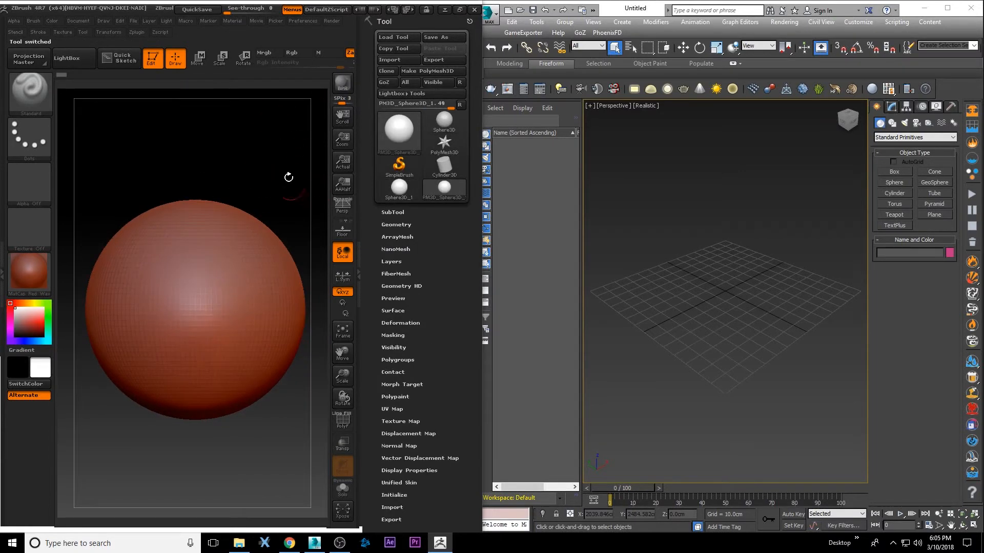
pyautogui.click(384, 82)
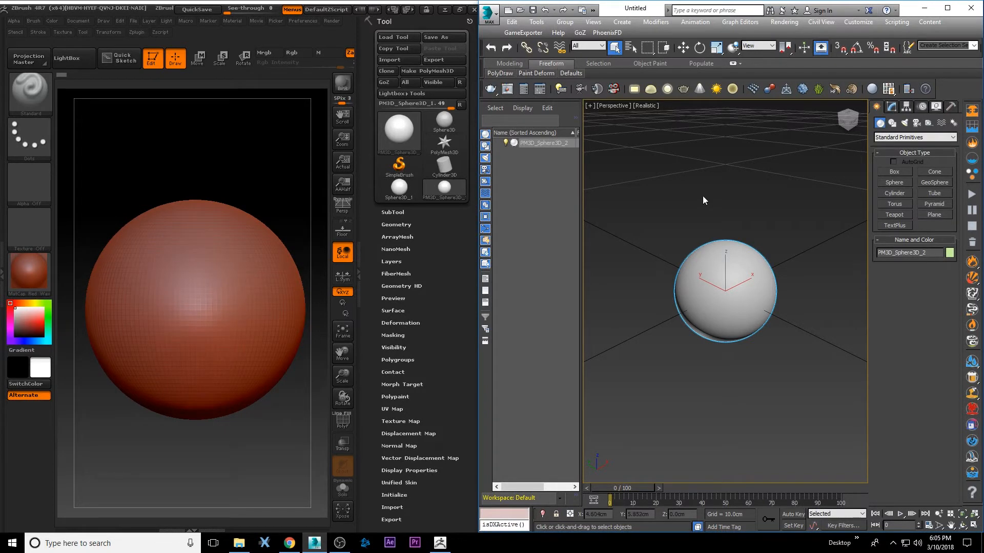
pyautogui.click(263, 175)
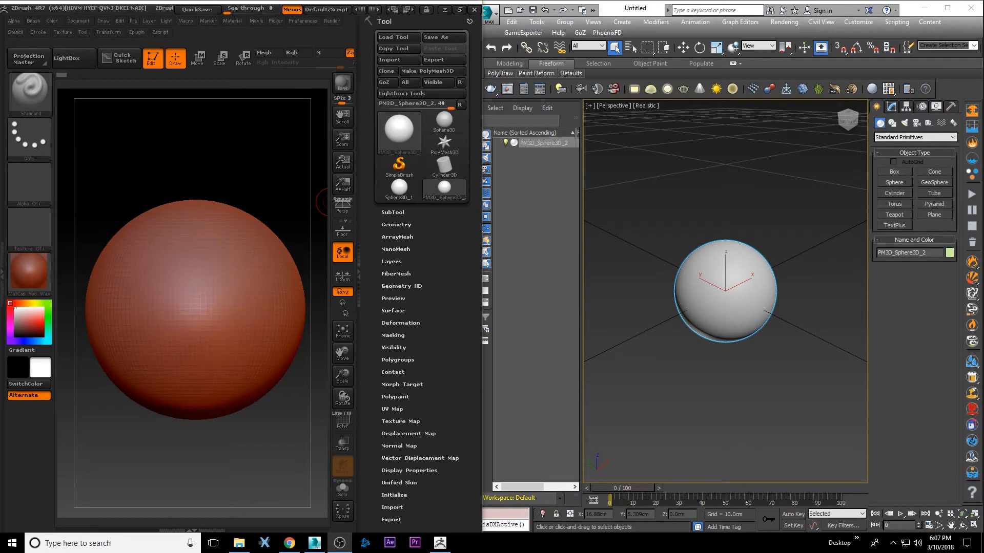
# - Switch to the Move tool in 3ds Max and select the imported sphere in the Perspective viewport
pyautogui.click(707, 218)
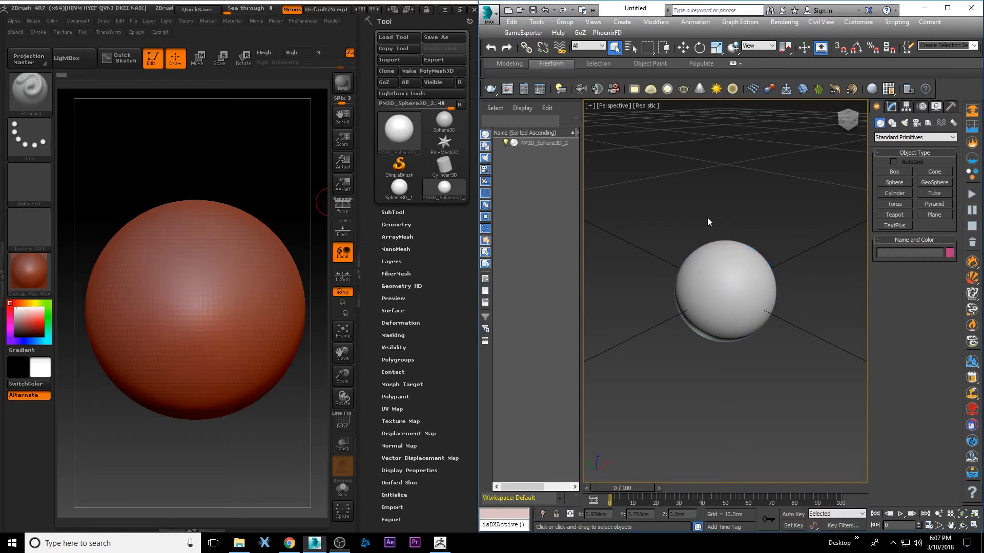
pyautogui.rightClick(659, 207)
pyautogui.click(670, 216)
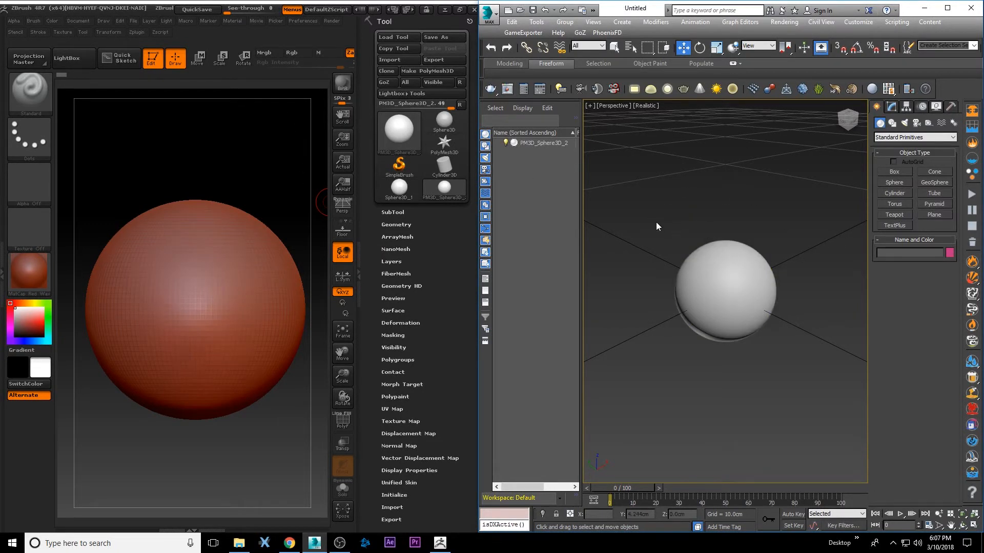
pyautogui.click(720, 289)
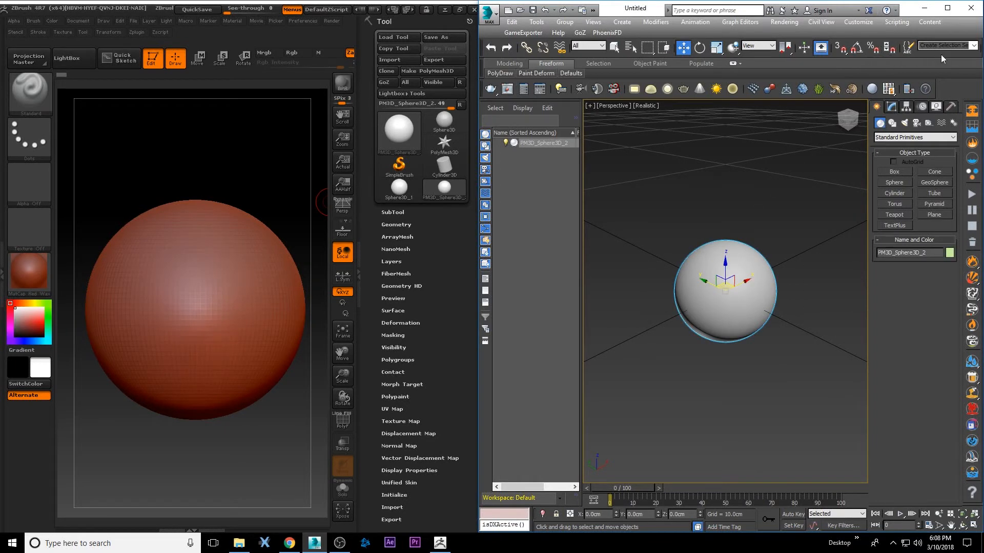
# - Set the production renderer to V-Ray Adv 3.30.05 in Render Setup, close the dialog and deselect the sphere
pyautogui.moveTo(942, 59); pyautogui.dragTo(694, 54)
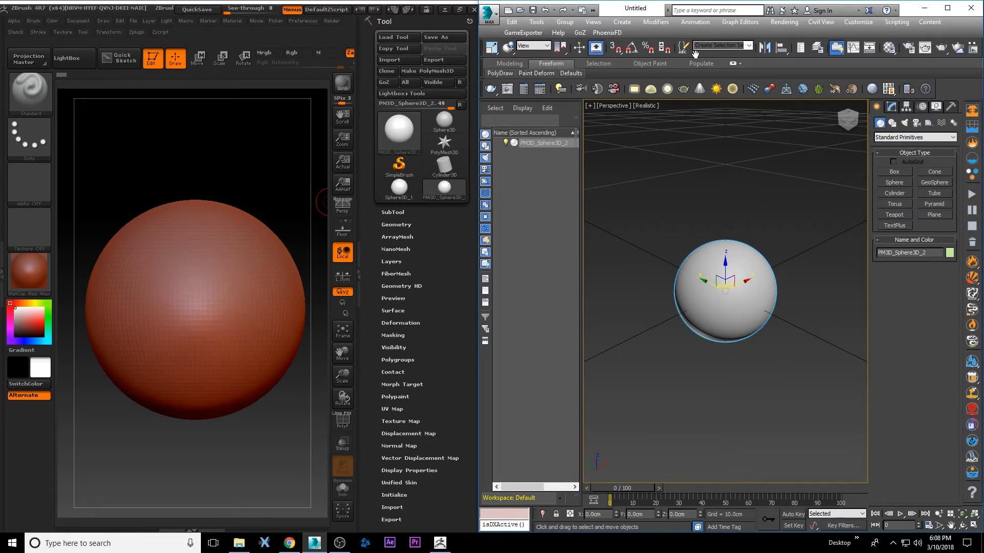
pyautogui.click(908, 51)
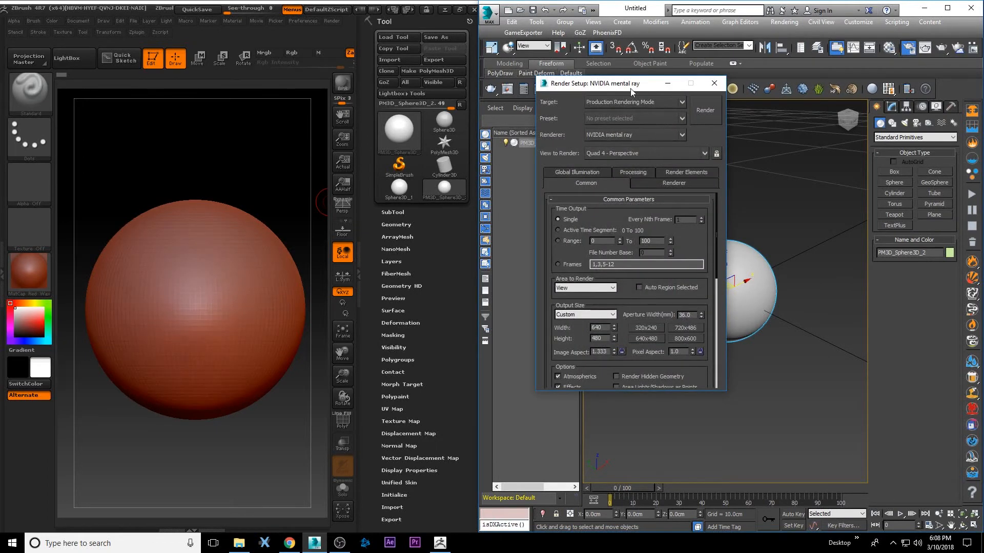
pyautogui.moveTo(631, 90); pyautogui.dragTo(666, 102)
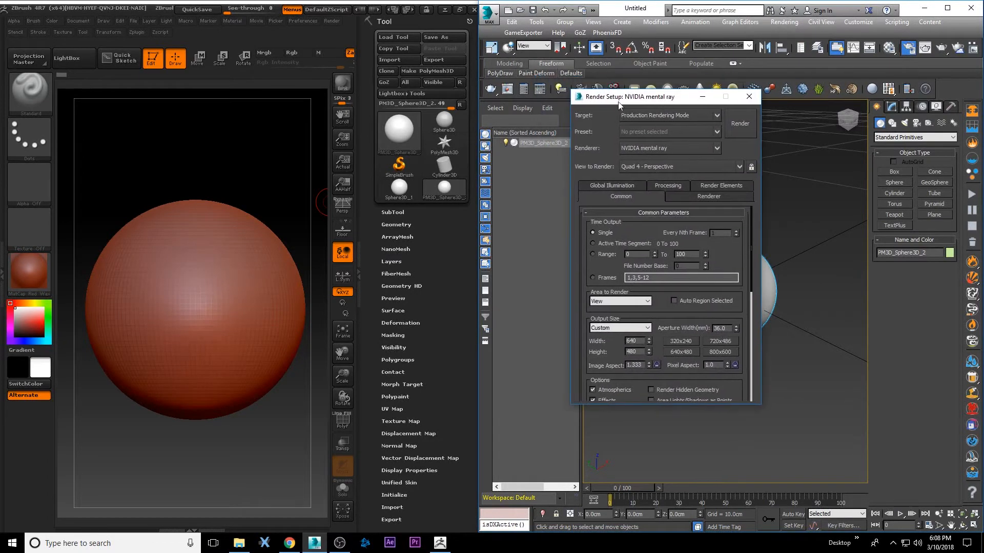
pyautogui.click(712, 147)
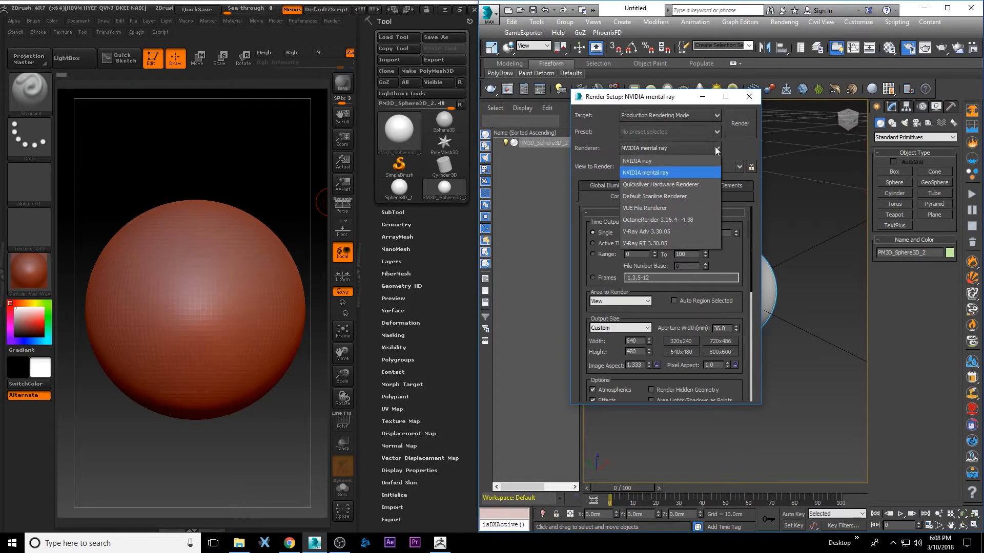
pyautogui.click(682, 221)
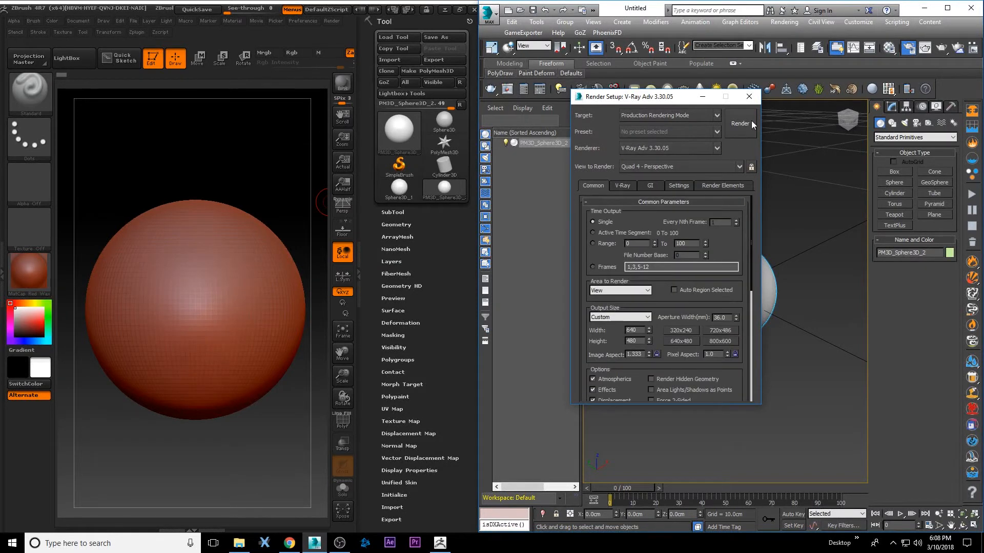
pyautogui.moveTo(666, 103); pyautogui.dragTo(756, 119)
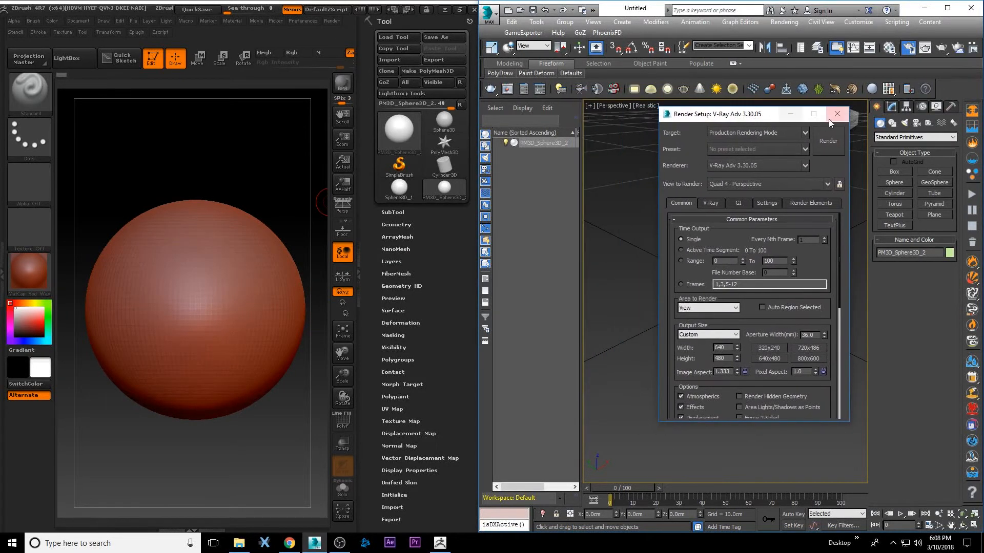
pyautogui.click(837, 116)
pyautogui.click(831, 158)
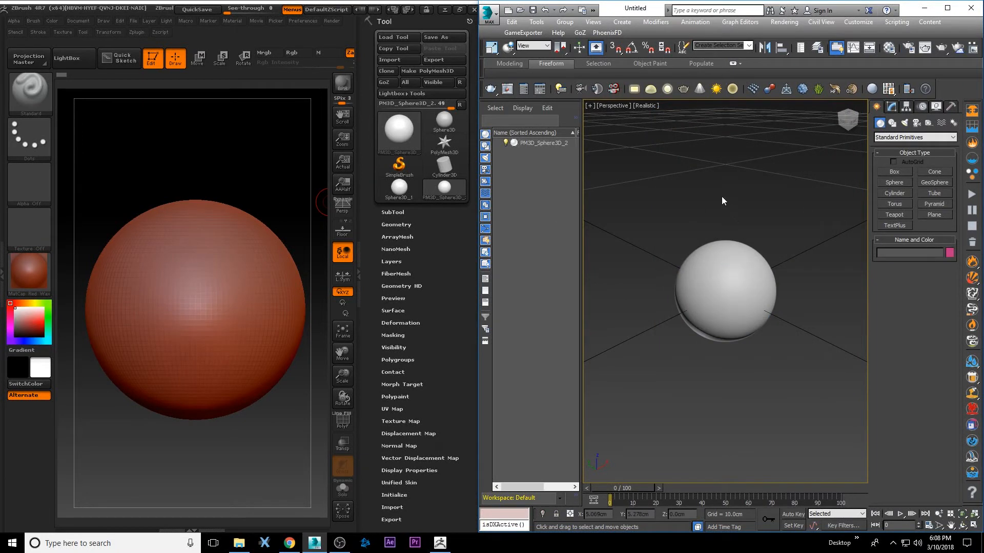
# - Send the sphere from ZBrush to 3ds Max again with GoZ, and reopen Render Setup to check the assigned renderer
pyautogui.click(385, 83)
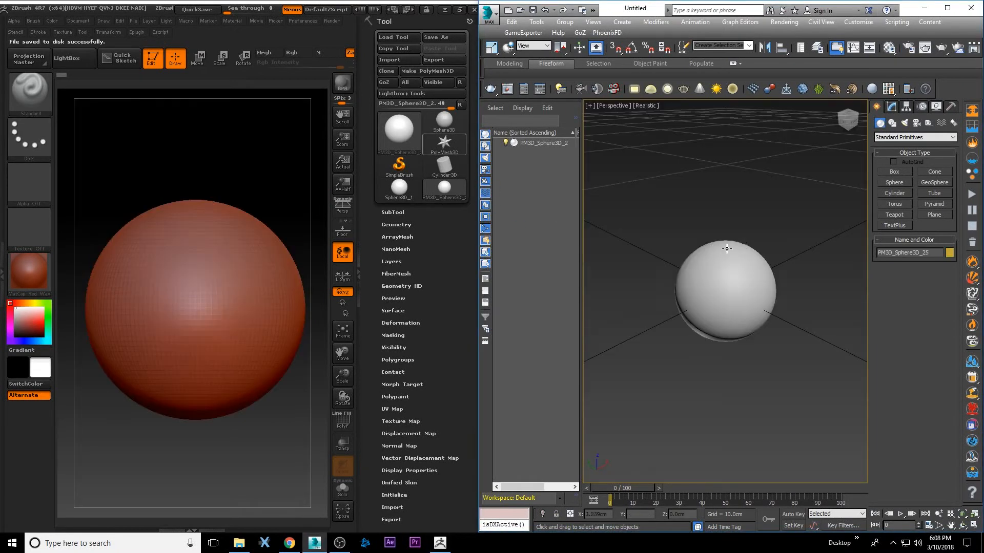
pyautogui.click(908, 48)
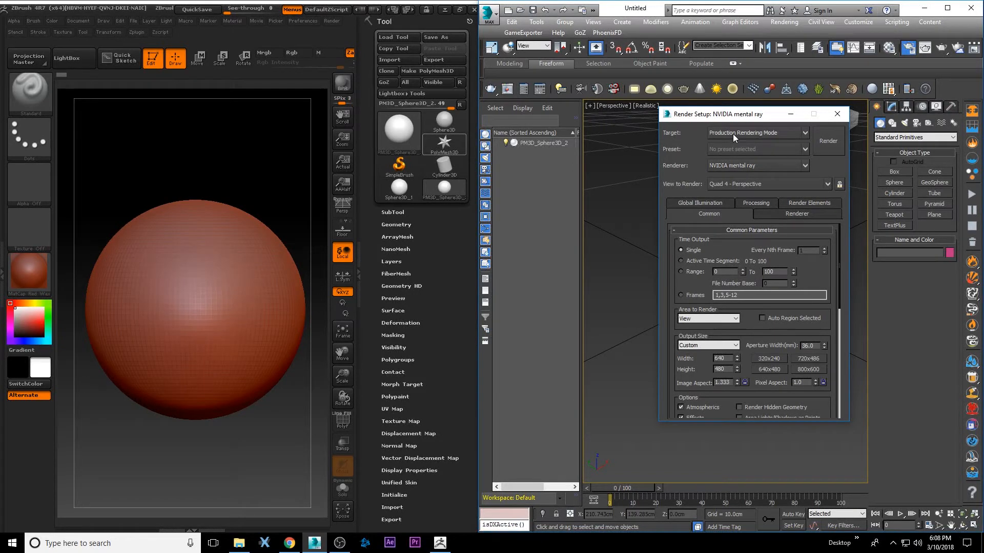
pyautogui.moveTo(725, 116); pyautogui.dragTo(688, 133)
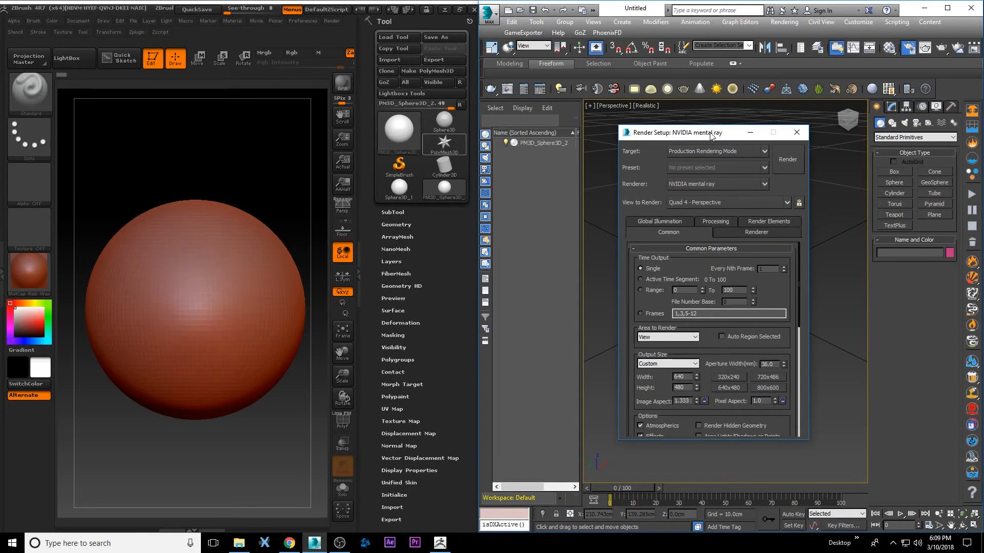
# - Close Render Setup in 3ds Max, and in ZBrush create a new texture map for the sphere from its polypaint
pyautogui.click(796, 132)
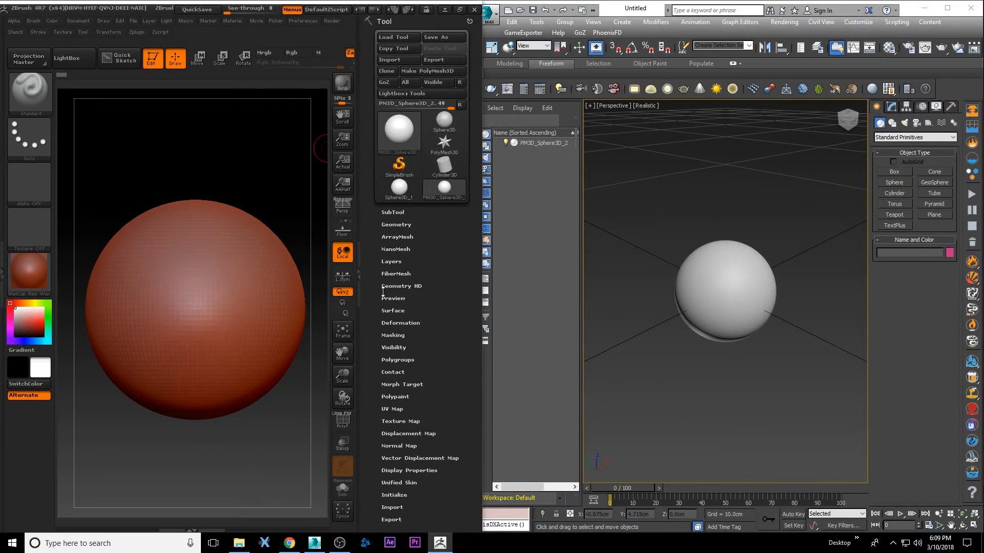
pyautogui.scroll(-5, 362, 264)
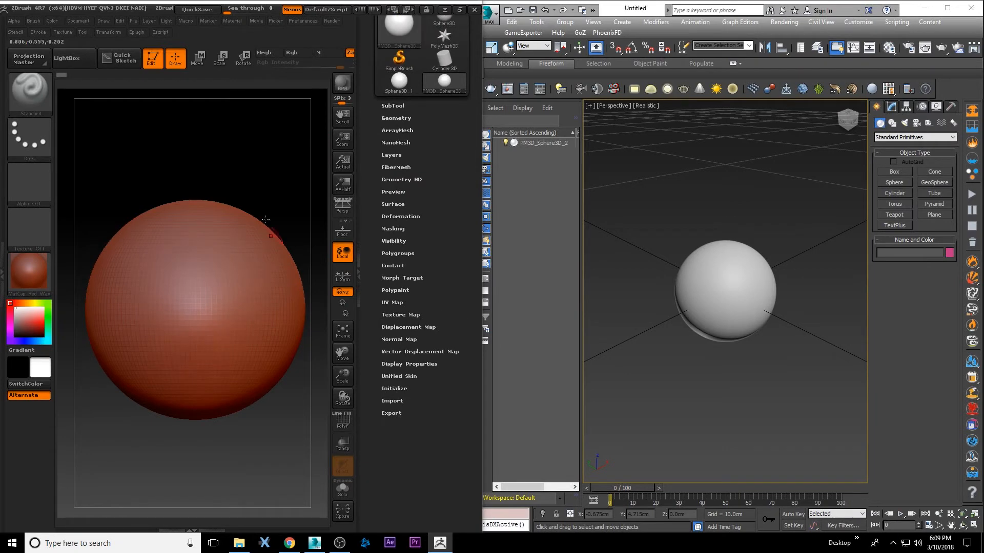
pyautogui.moveTo(232, 182); pyautogui.dragTo(226, 185)
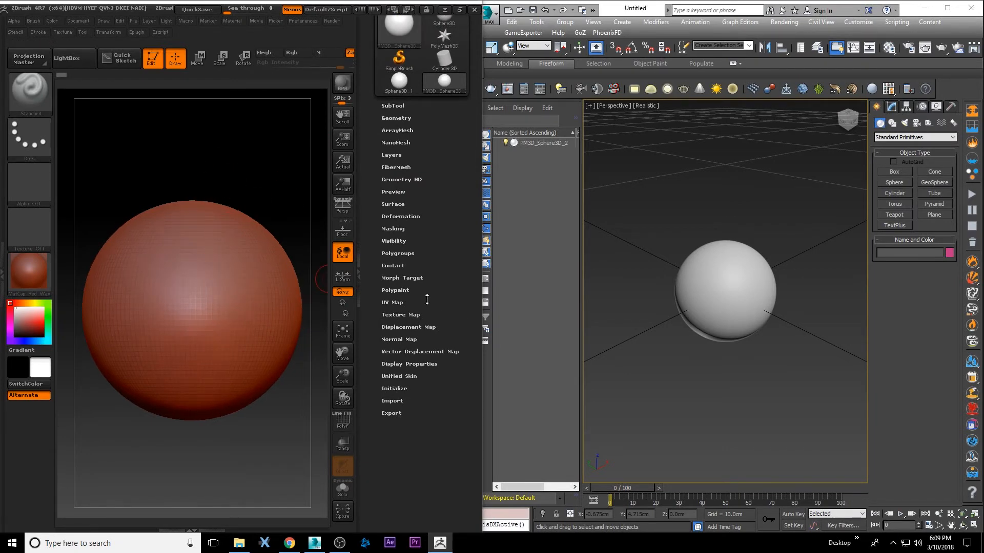
pyautogui.click(400, 315)
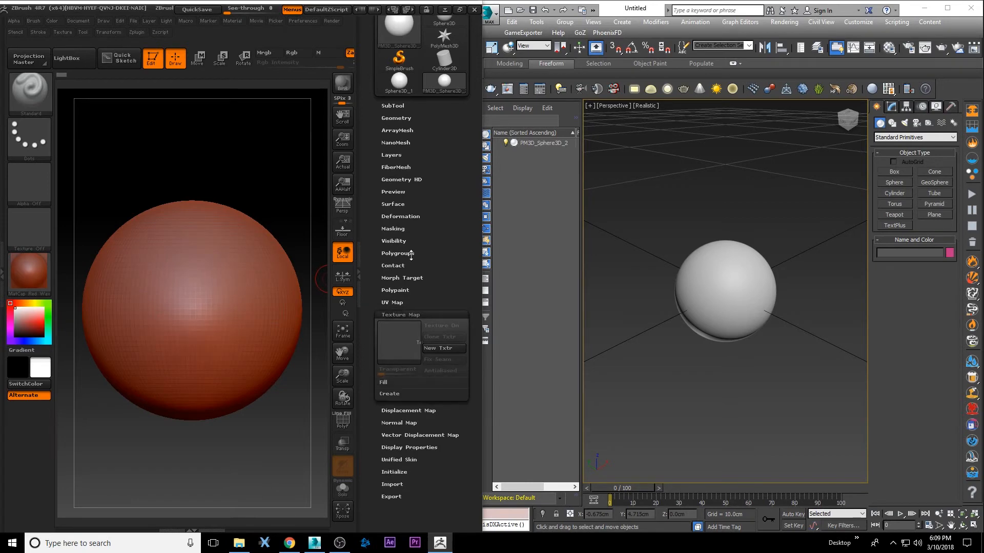
pyautogui.click(395, 395)
pyautogui.click(408, 404)
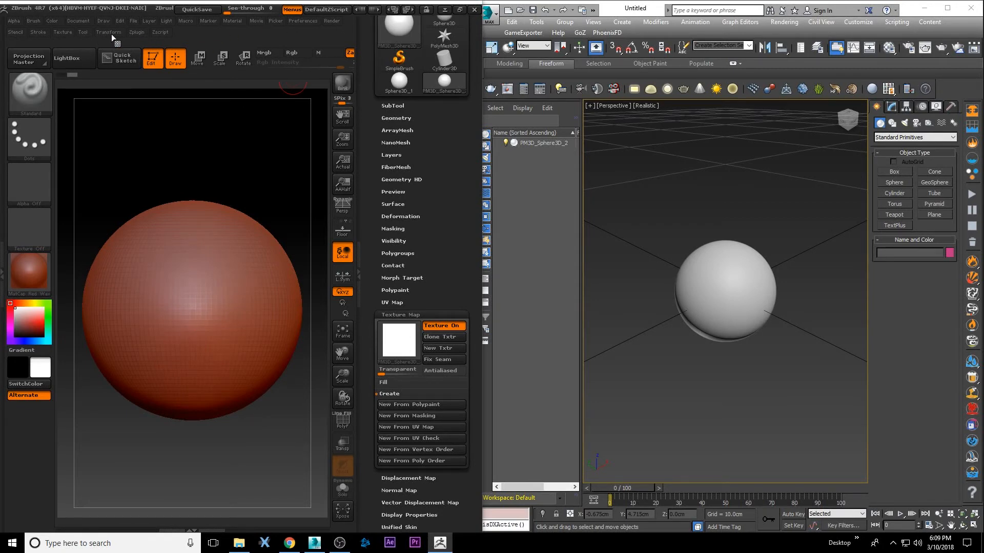
# - Unwrap the sphere with UV Master using symmetry, and create a new texture map from its polypaint
pyautogui.click(134, 33)
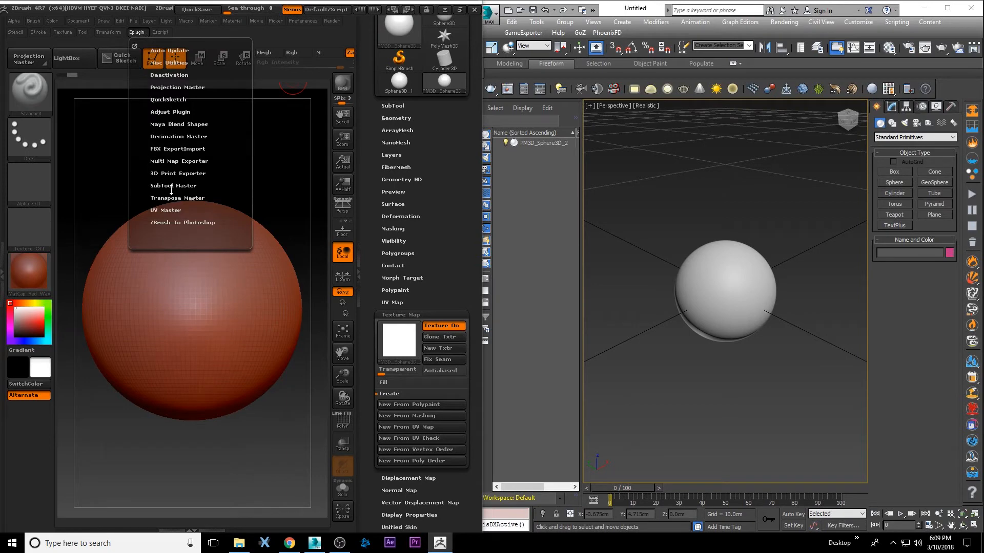
pyautogui.click(171, 209)
pyautogui.moveTo(139, 137); pyautogui.dragTo(143, 198)
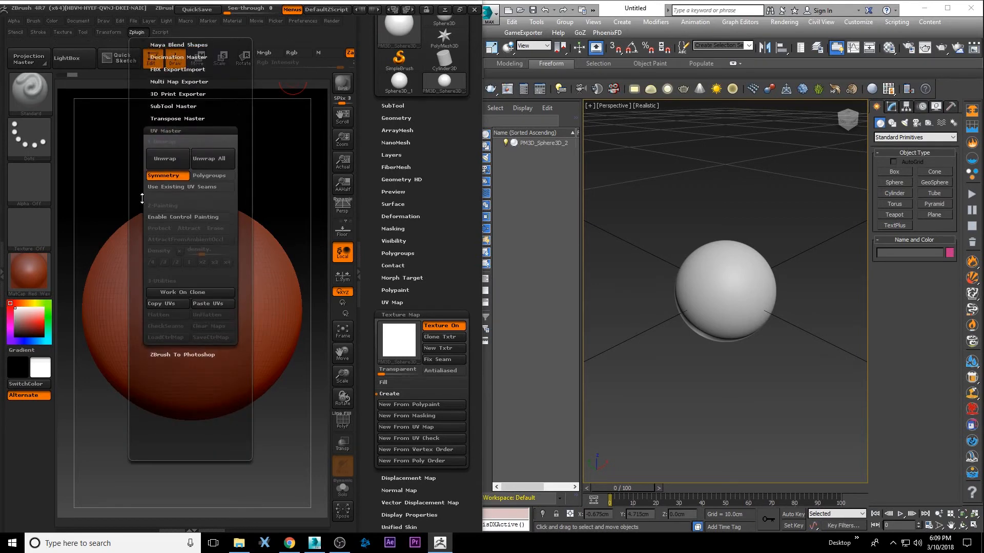
pyautogui.click(172, 161)
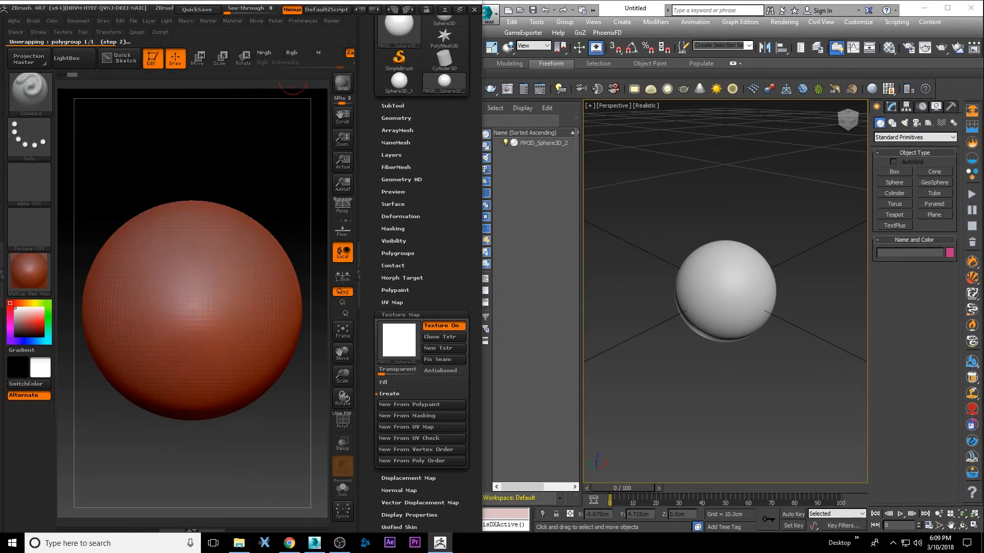
pyautogui.click(393, 405)
pyautogui.moveTo(395, 339)
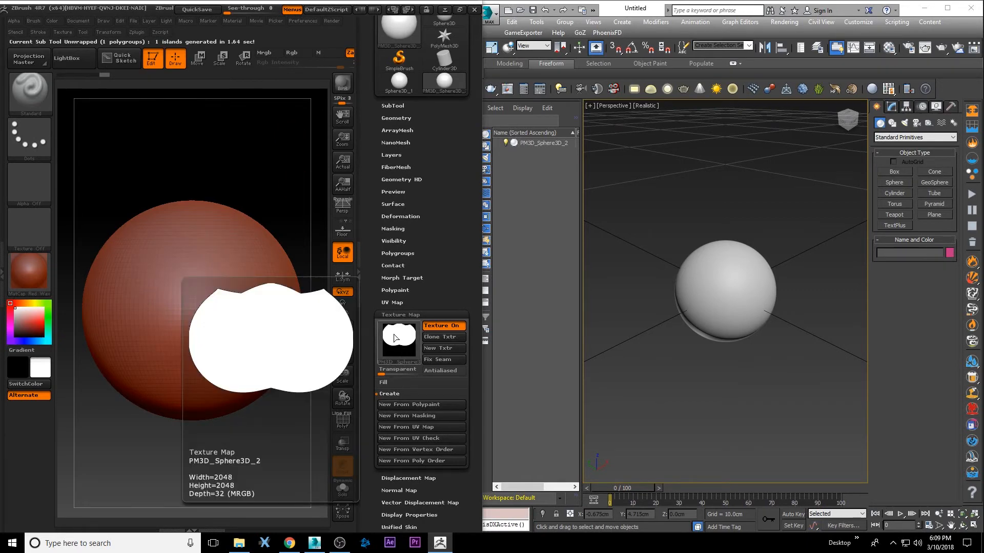
# - Send the unwrapped sphere to 3ds Max with GoZ, inspect its UV layout in the Unwrap UVW editor and close the editor
pyautogui.moveTo(364, 78); pyautogui.dragTo(374, 203)
pyautogui.click(386, 83)
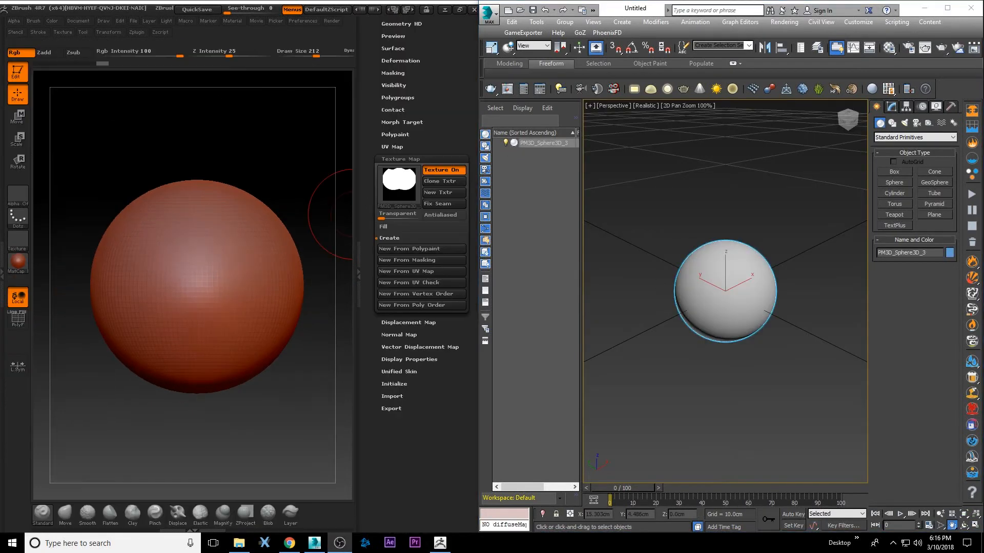
pyautogui.click(894, 106)
pyautogui.click(913, 358)
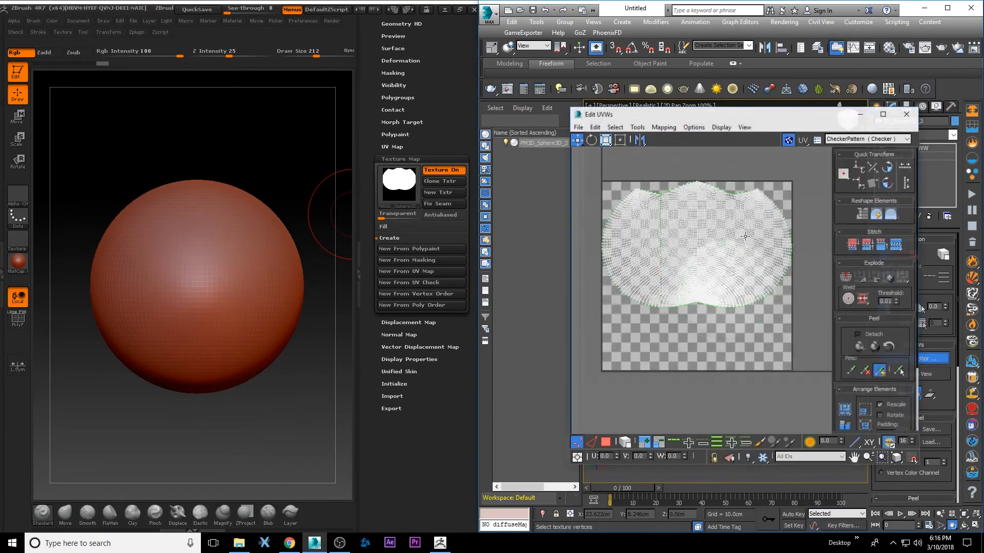
pyautogui.click(243, 149)
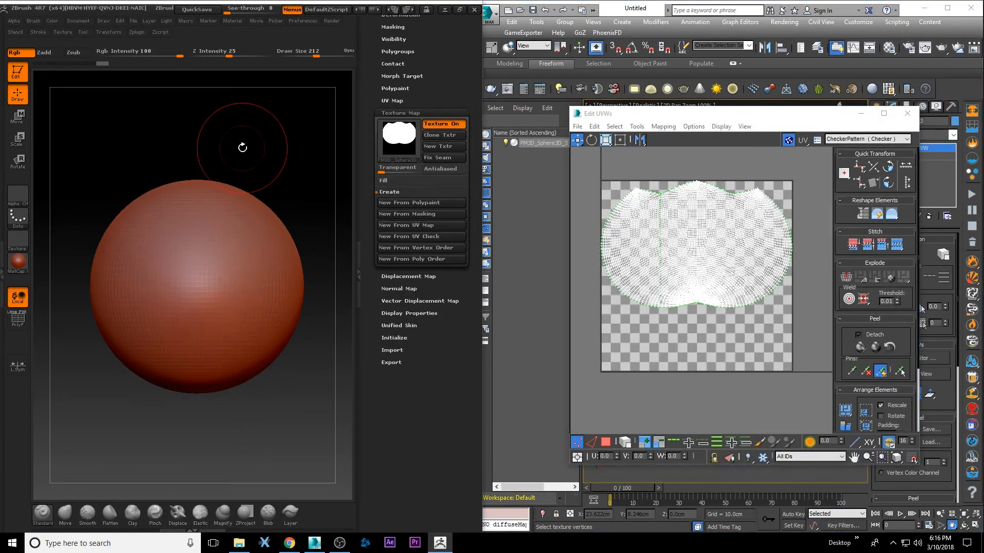
pyautogui.click(855, 121)
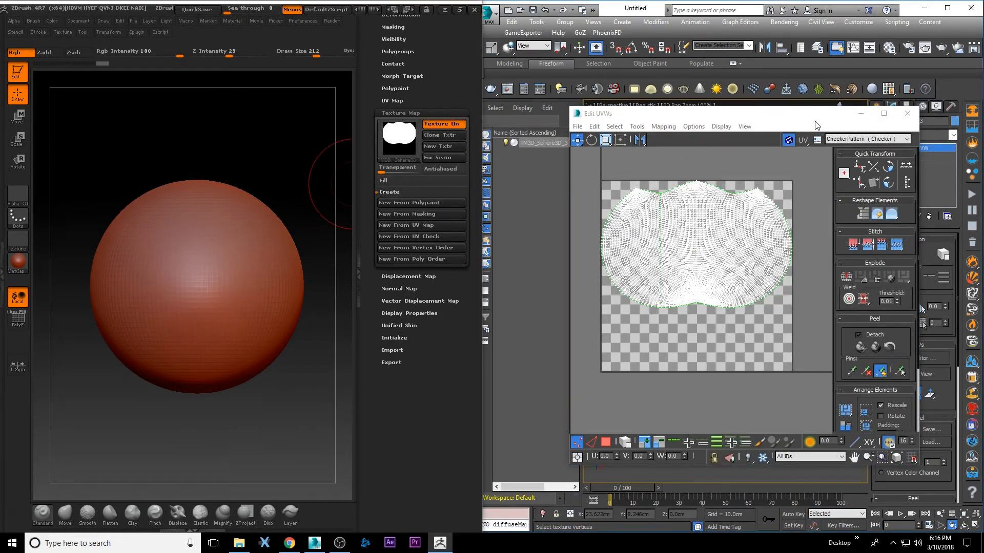
pyautogui.click(907, 113)
# - Enlarge the brush and use the Move brush in ZBrush to pull two ear-like bumps out of the sphere's upper sides
pyautogui.click(279, 116)
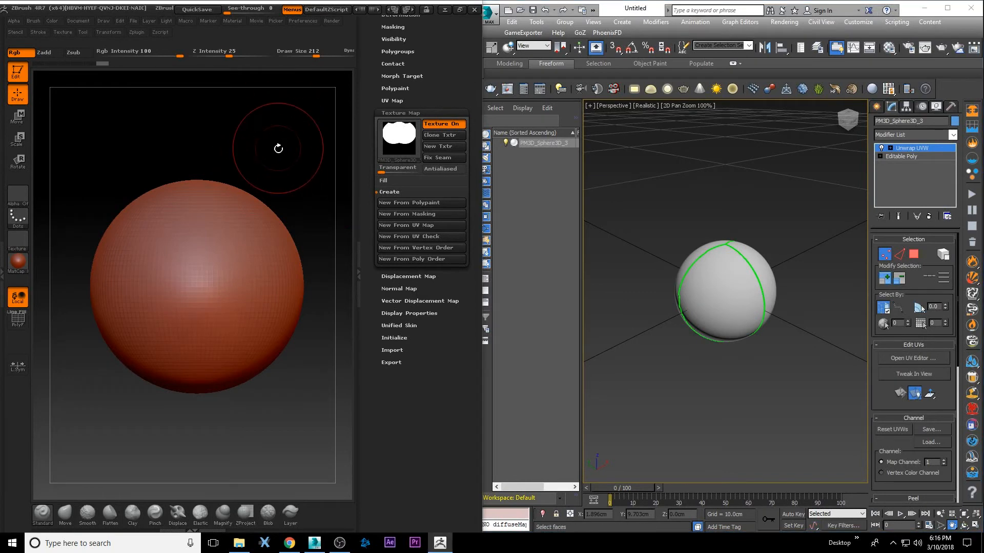
pyautogui.keyDown('alt'); pyautogui.moveTo(278, 149); pyautogui.dragTo(278, 146); pyautogui.keyUp('alt')
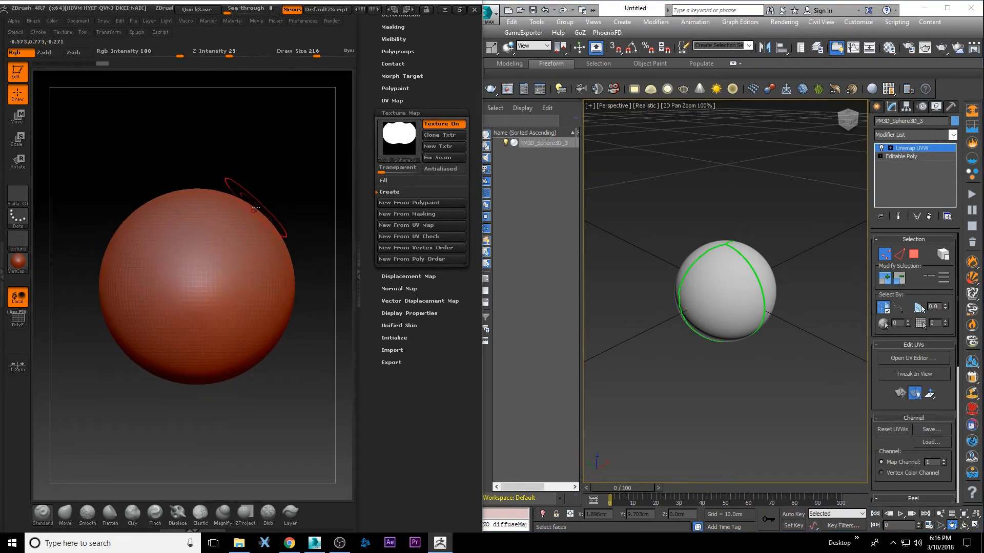
pyautogui.press(']')
pyautogui.press(']')
pyautogui.press(']')
pyautogui.click(65, 512)
pyautogui.press('b')
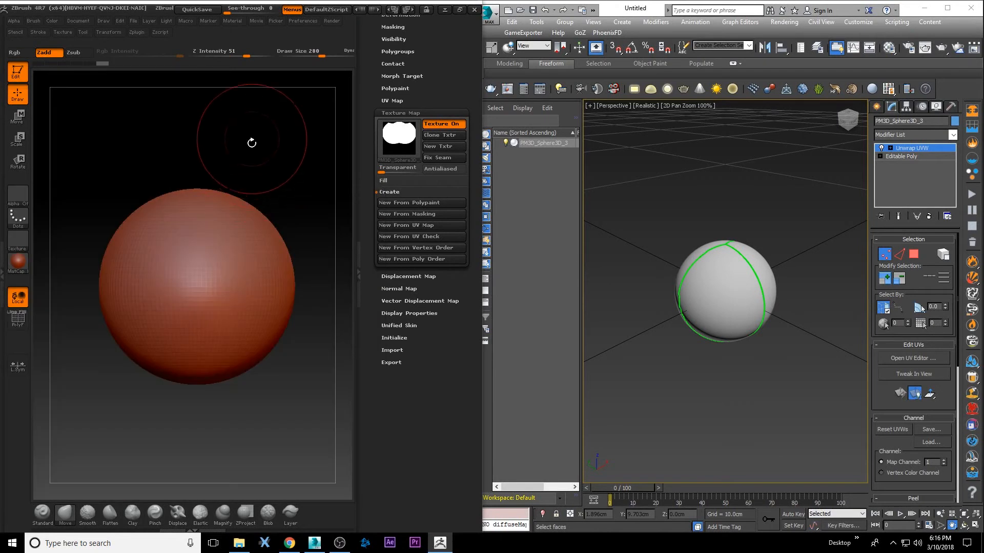
pyautogui.moveTo(251, 208); pyautogui.dragTo(281, 168)
pyautogui.moveTo(114, 230); pyautogui.dragTo(112, 202)
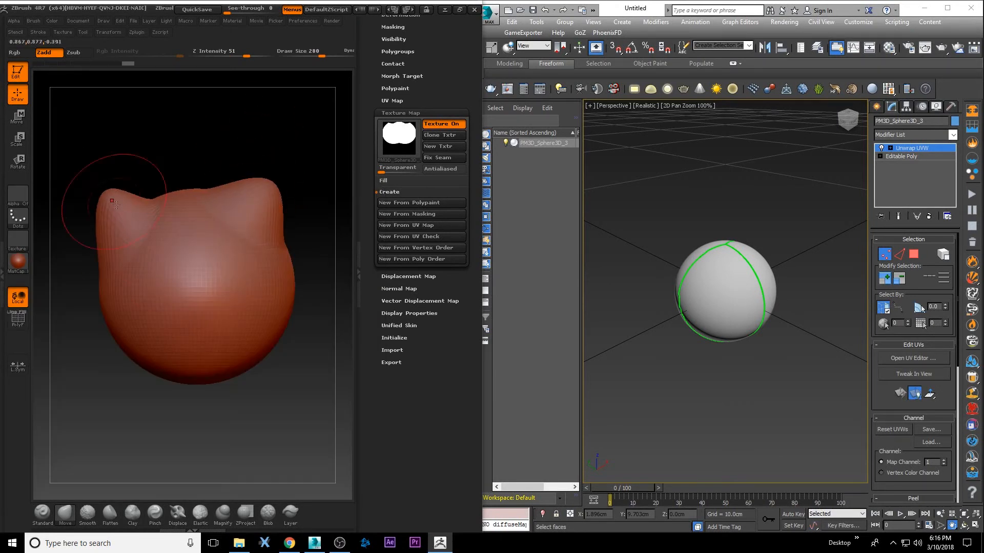
pyautogui.moveTo(282, 388); pyautogui.dragTo(233, 368)
pyautogui.moveTo(212, 333); pyautogui.dragTo(223, 350)
pyautogui.moveTo(272, 242)
pyautogui.mouseDown()
pyautogui.moveTo(270, 193)
pyautogui.moveTo(316, 220)
pyautogui.moveTo(310, 234)
pyautogui.mouseUp()
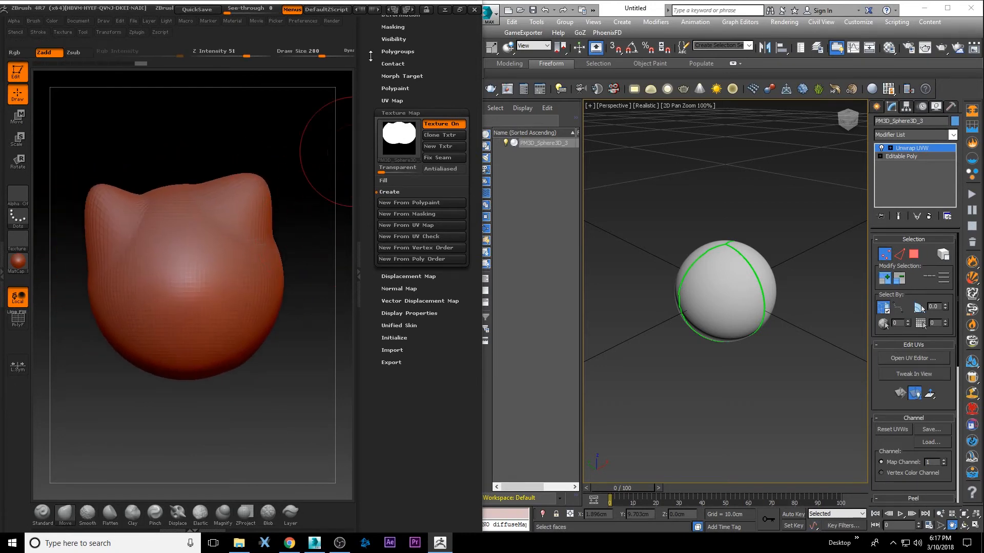
# - Send the reshaped sphere to 3ds Max with GoZ, switch to the Move tool and reselect the updated object
pyautogui.moveTo(368, 53); pyautogui.dragTo(368, 161)
pyautogui.click(389, 86)
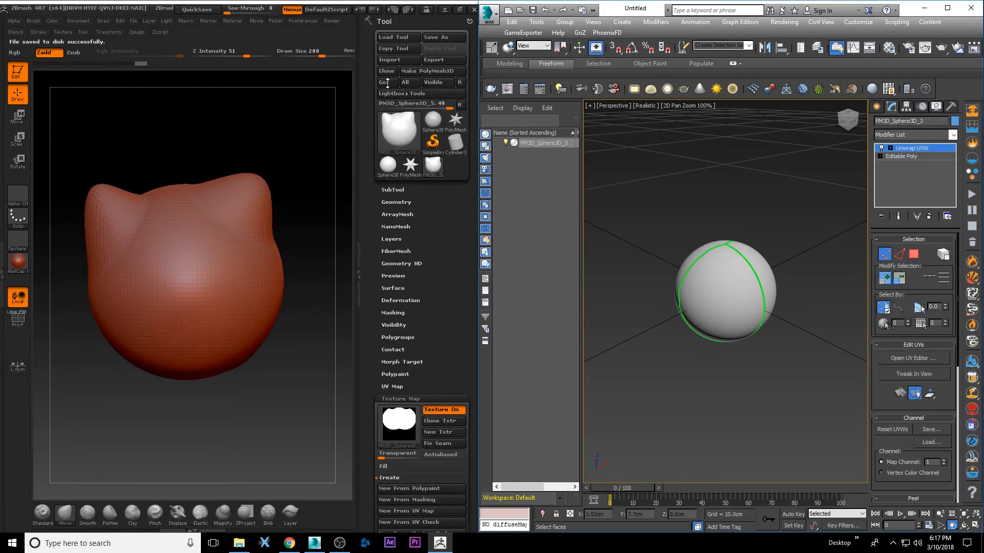
pyautogui.rightClick(731, 259)
pyautogui.click(742, 269)
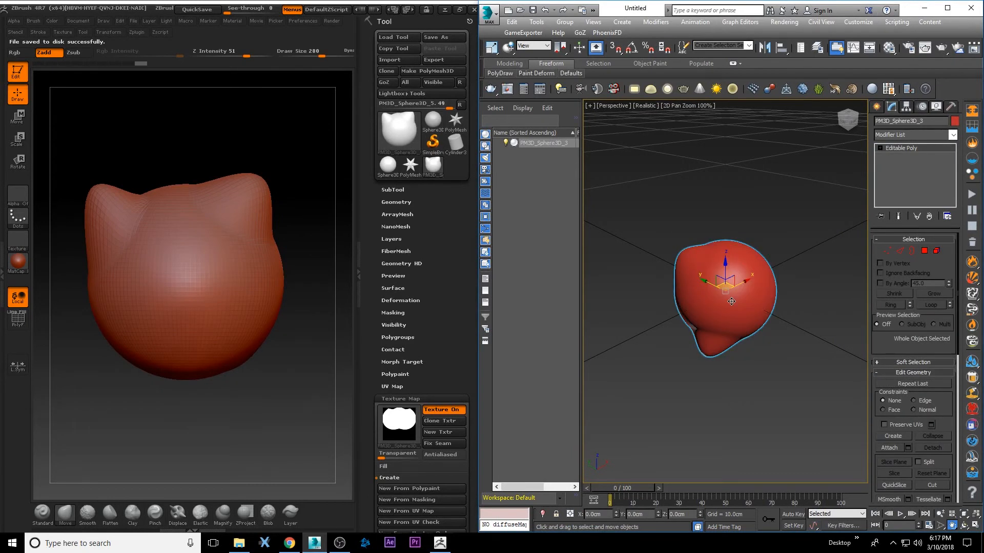
pyautogui.hotkey('ctrl', 'd')
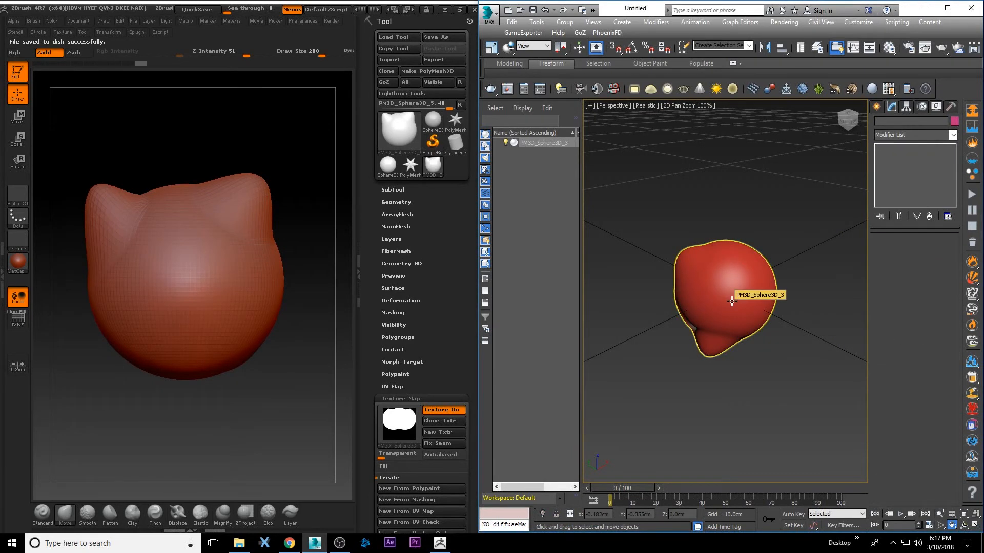
pyautogui.click(732, 301)
# - Compare the reshaped sphere from similar angles in 3ds Max and ZBrush
pyautogui.click(958, 526)
pyautogui.moveTo(753, 308); pyautogui.dragTo(802, 259)
pyautogui.click(217, 158)
pyautogui.press('f')
pyautogui.moveTo(314, 109); pyautogui.dragTo(278, 201)
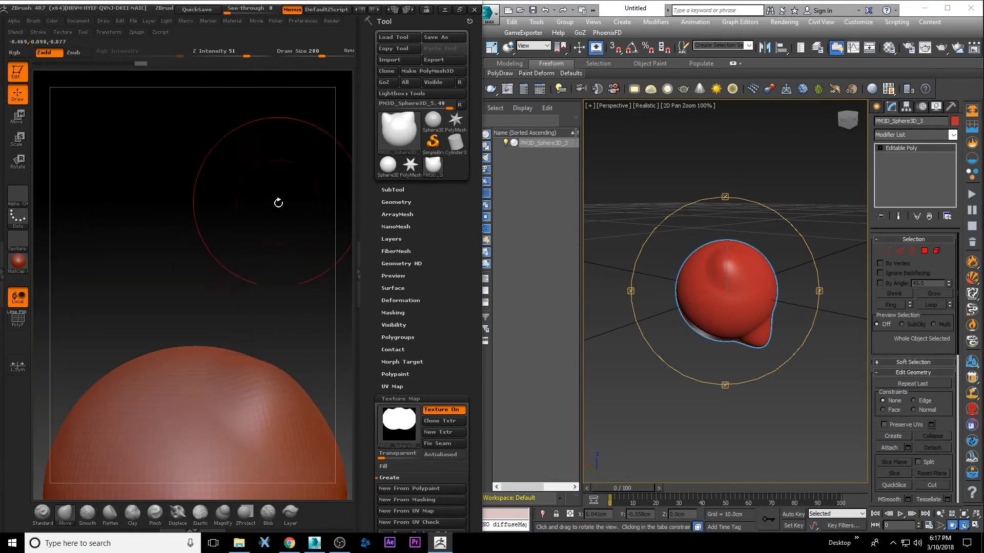
pyautogui.keyDown('alt'); pyautogui.moveTo(276, 259); pyautogui.dragTo(287, 121); pyautogui.keyUp('alt')
pyautogui.moveTo(288, 191)
pyautogui.keyDown('alt'); pyautogui.mouseDown()
pyautogui.moveTo(272, 147)
pyautogui.moveTo(277, 171)
pyautogui.moveTo(262, 176)
pyautogui.moveTo(275, 198)
pyautogui.mouseUp(); pyautogui.keyUp('alt')
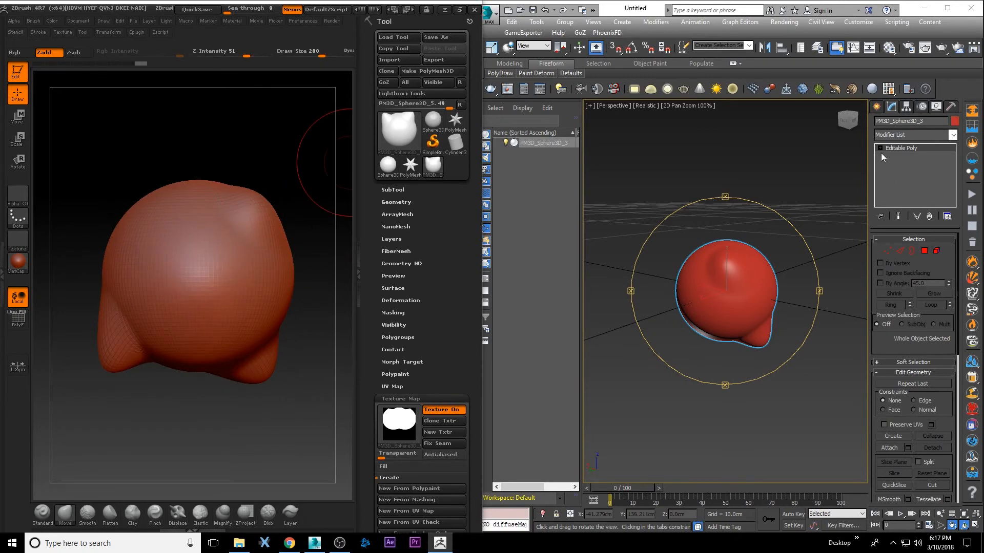
# - Add an Unwrap UVW modifier to the reshaped sphere in 3ds Max and open the UV editor
pyautogui.click(899, 153)
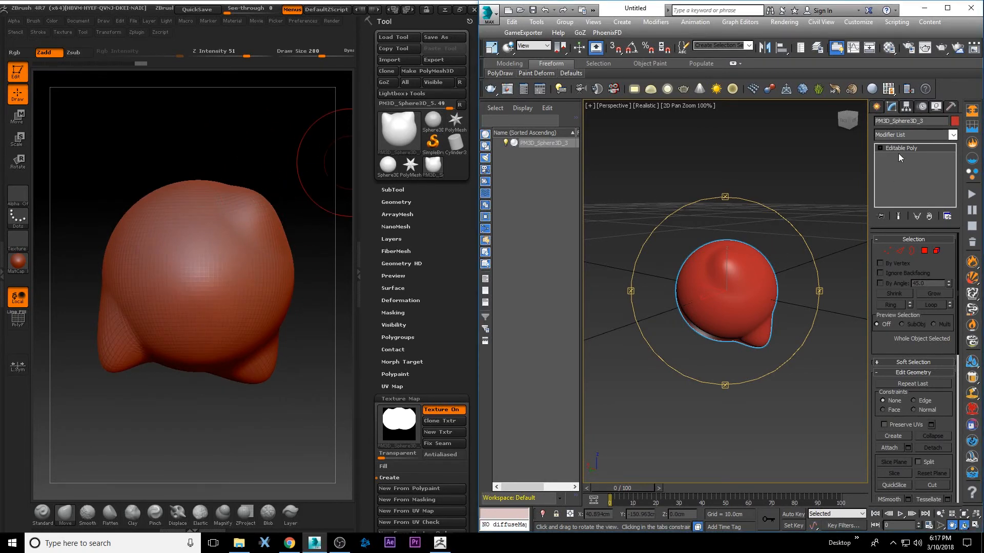
pyautogui.click(936, 140)
pyautogui.press('u')
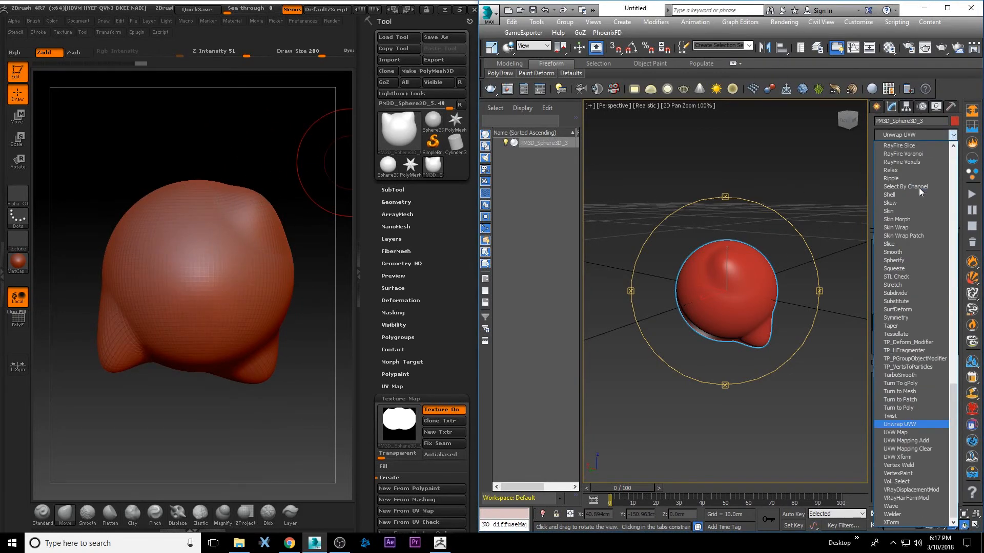
pyautogui.press('u')
pyautogui.press('u')
pyautogui.press('u')
pyautogui.press('u')
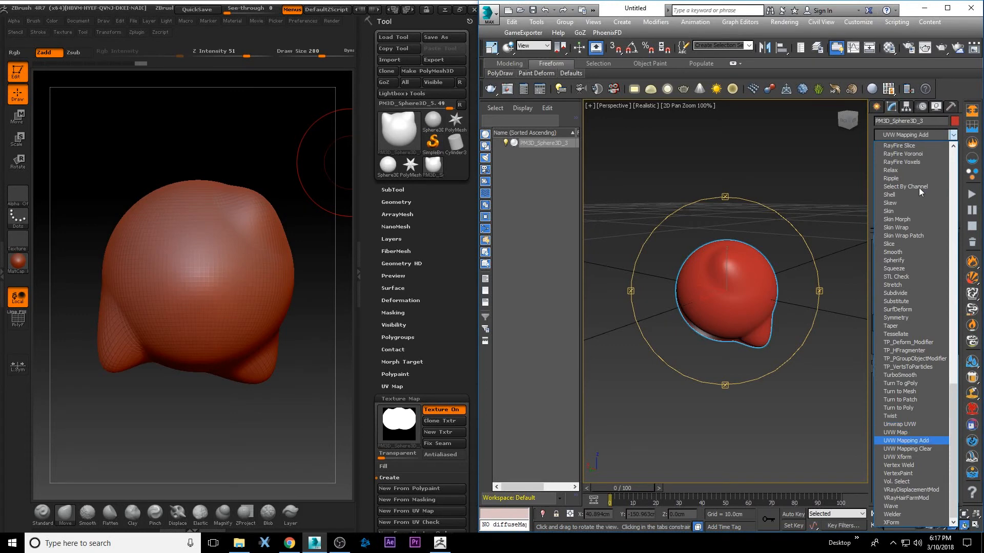
pyautogui.press('u')
pyautogui.press('u')
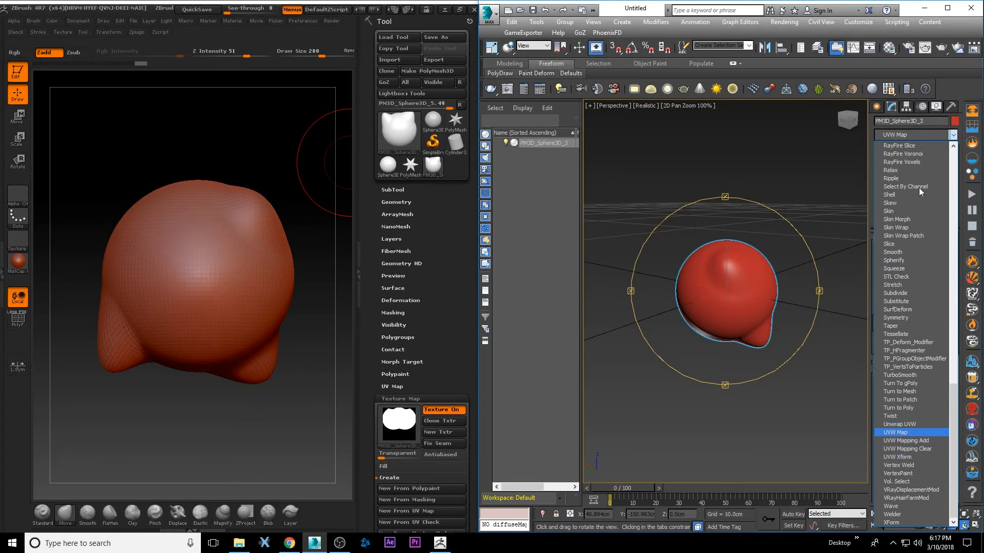
pyautogui.press('Up')
pyautogui.press('Return')
pyautogui.click(900, 360)
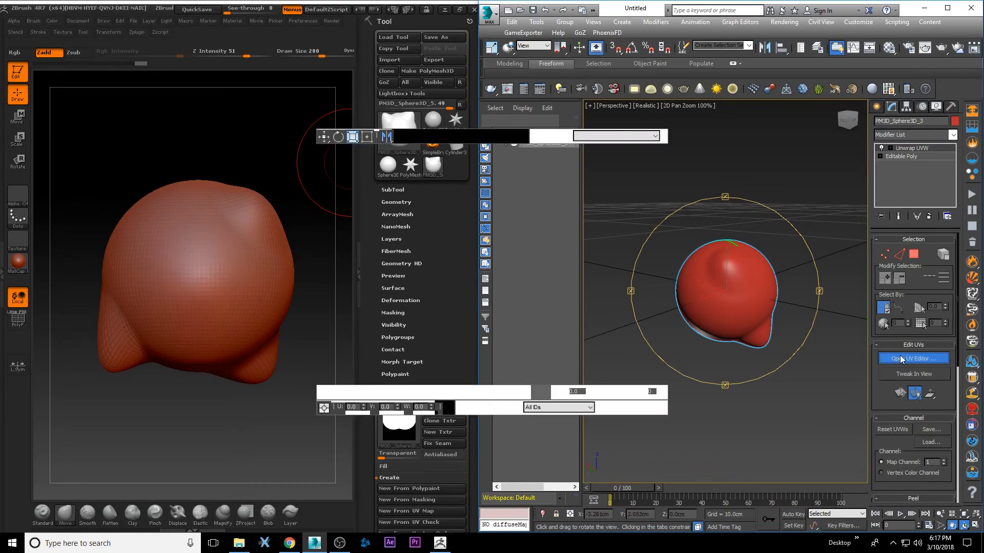
# - Select all UV vertices of the sphere, scale the layout down uniformly and close the UV editor
pyautogui.moveTo(12, 106); pyautogui.dragTo(253, 294)
pyautogui.click(41, 75)
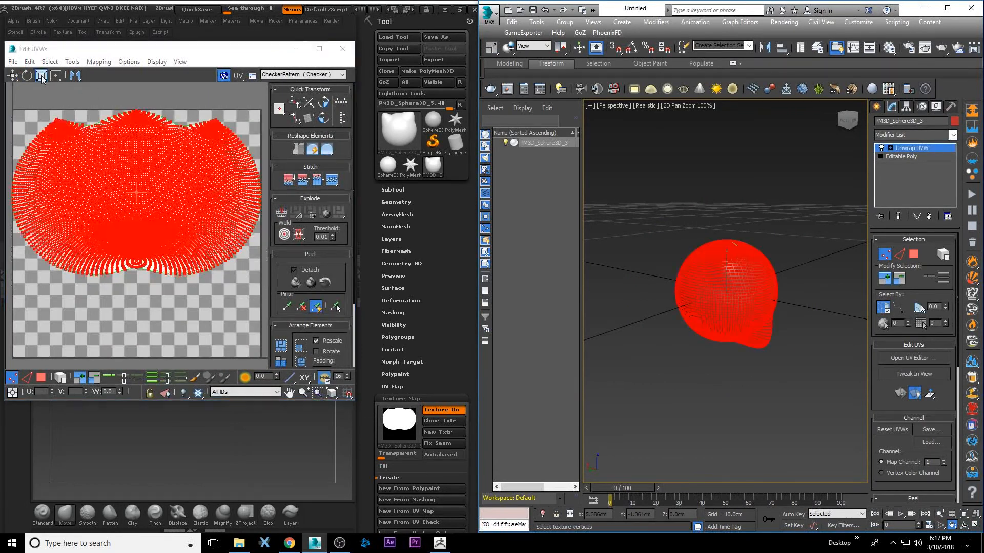
pyautogui.moveTo(136, 187); pyautogui.dragTo(142, 230)
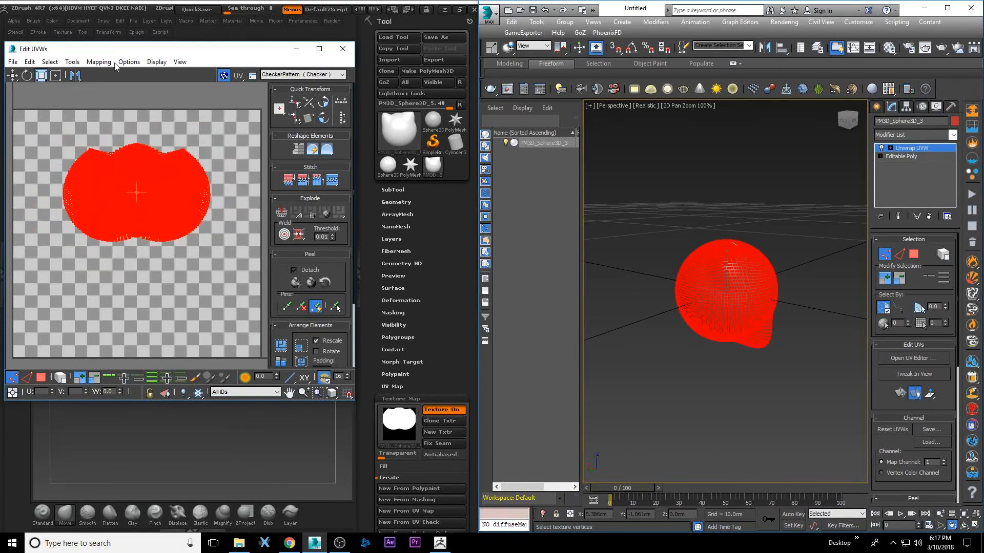
pyautogui.click(340, 50)
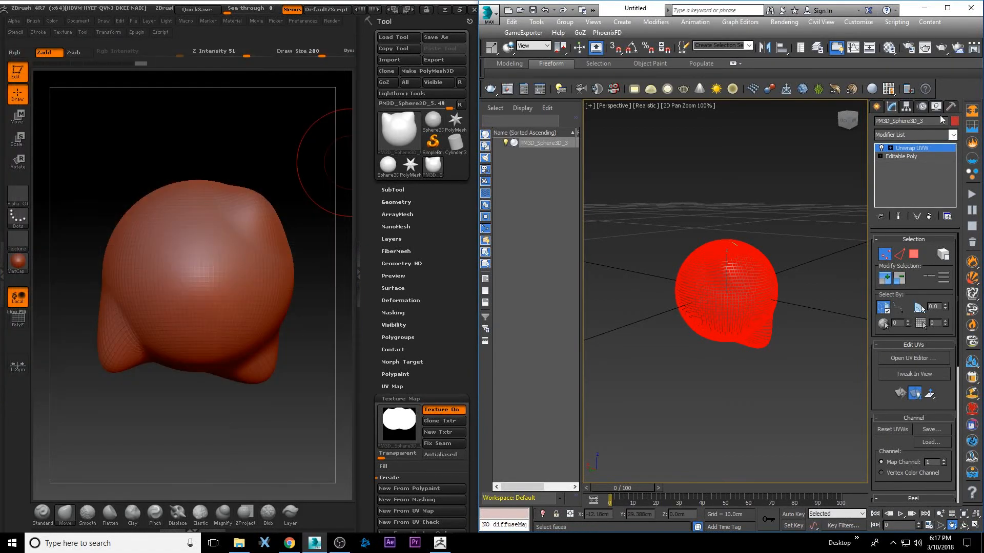
# - Send the sphere with the scaled UVs back to ZBrush with GoZ and create a new texture map from polypaint
pyautogui.click(879, 108)
pyautogui.rightClick(692, 192)
pyautogui.click(703, 198)
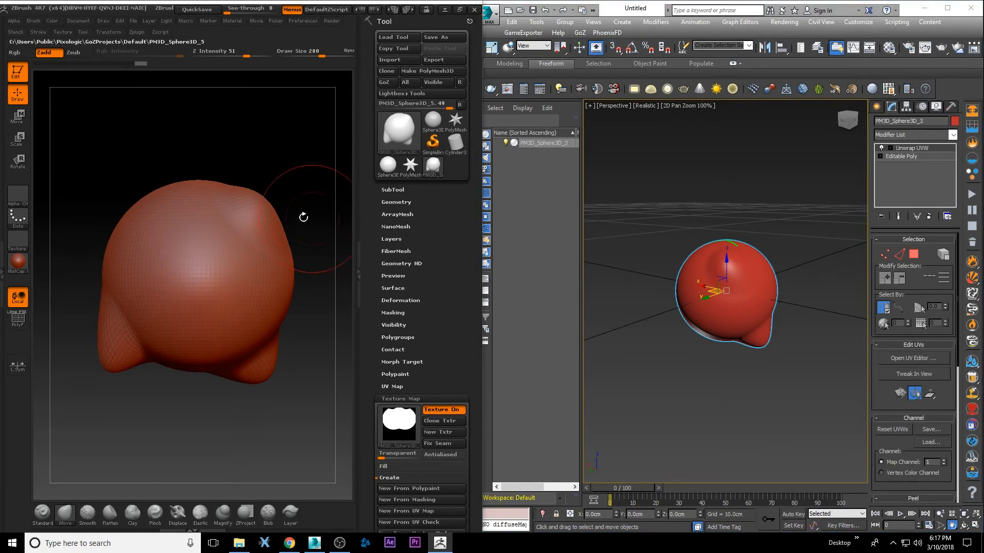
pyautogui.click(402, 491)
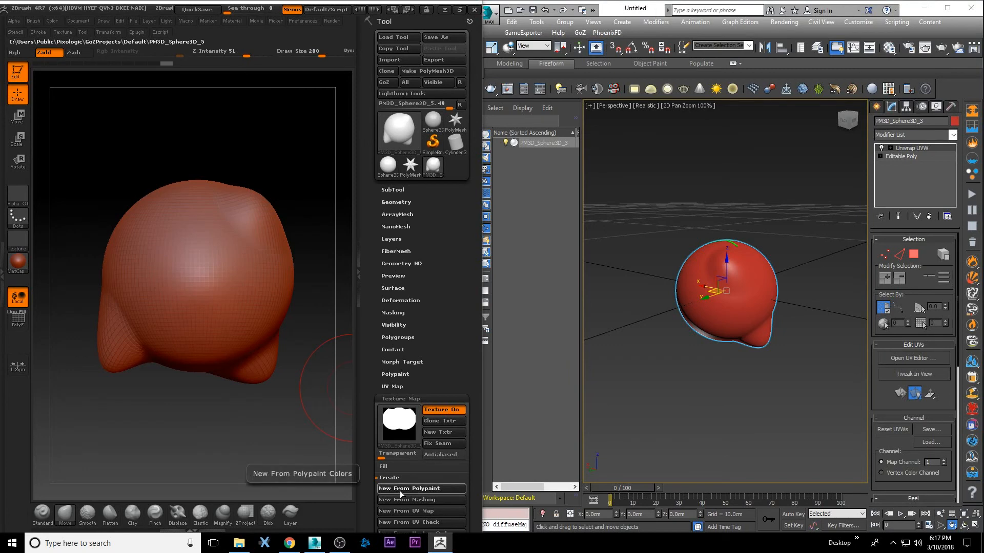
pyautogui.moveTo(401, 425)
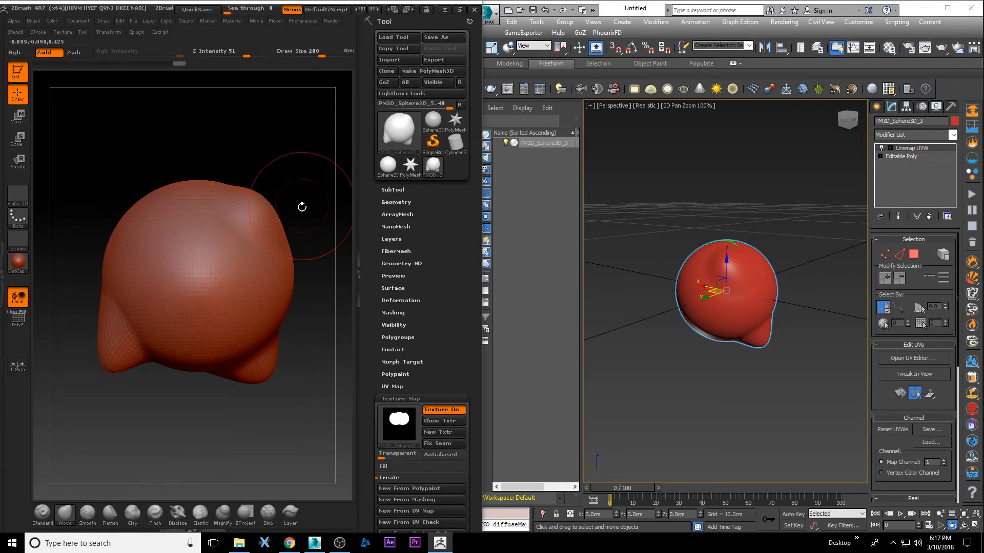
# - Deselect the sphere in 3ds Max, check the assigned renderer in Render Setup and close the dialog
pyautogui.click(647, 171)
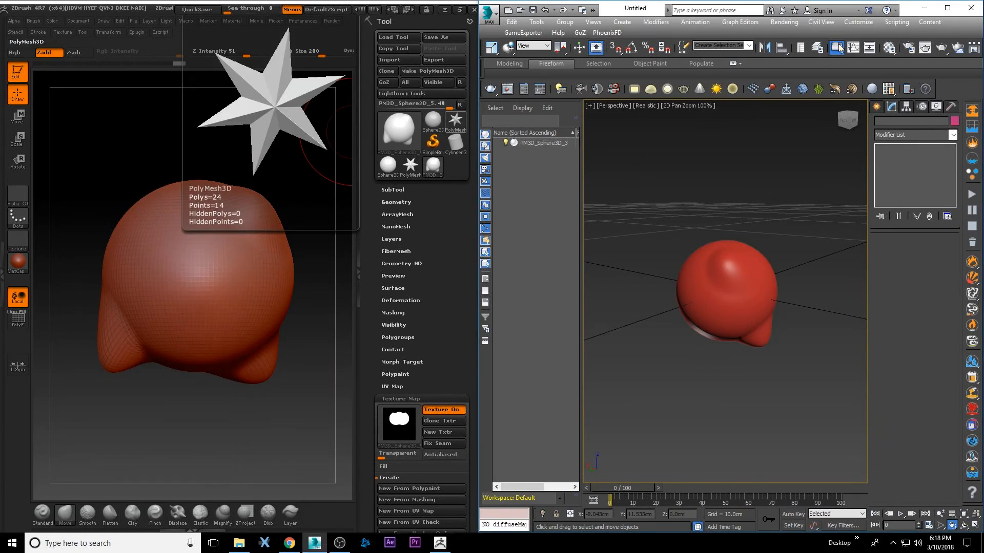
pyautogui.click(909, 50)
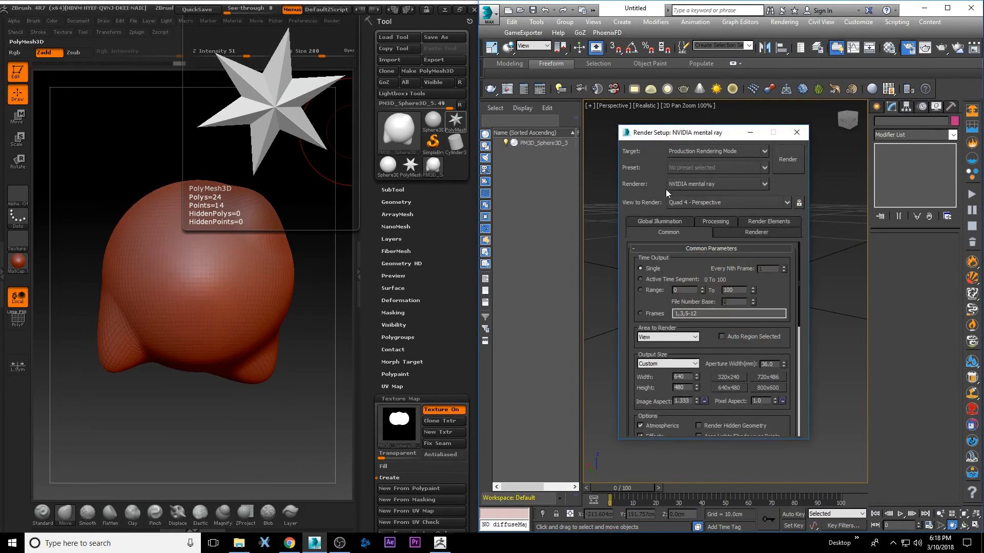
pyautogui.click(797, 132)
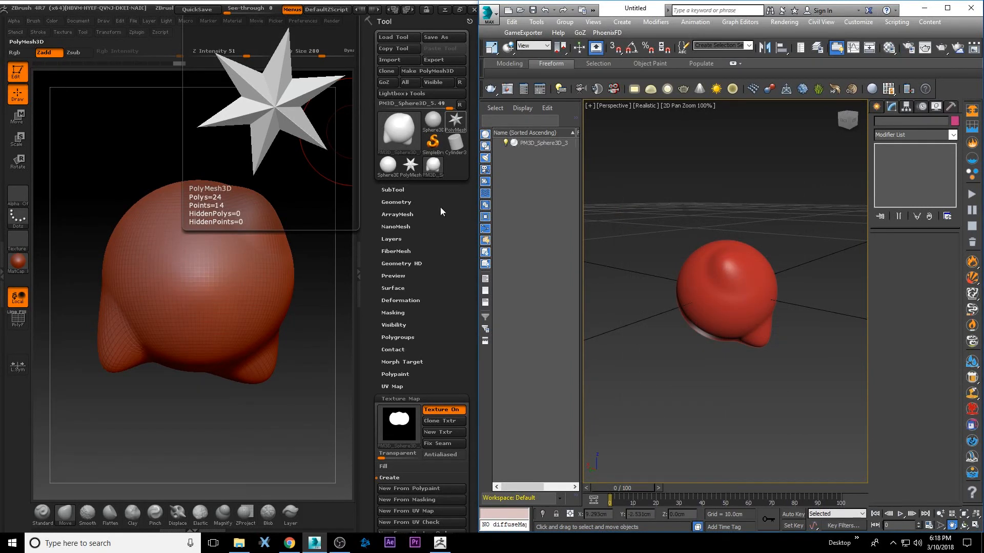
pyautogui.click(383, 134)
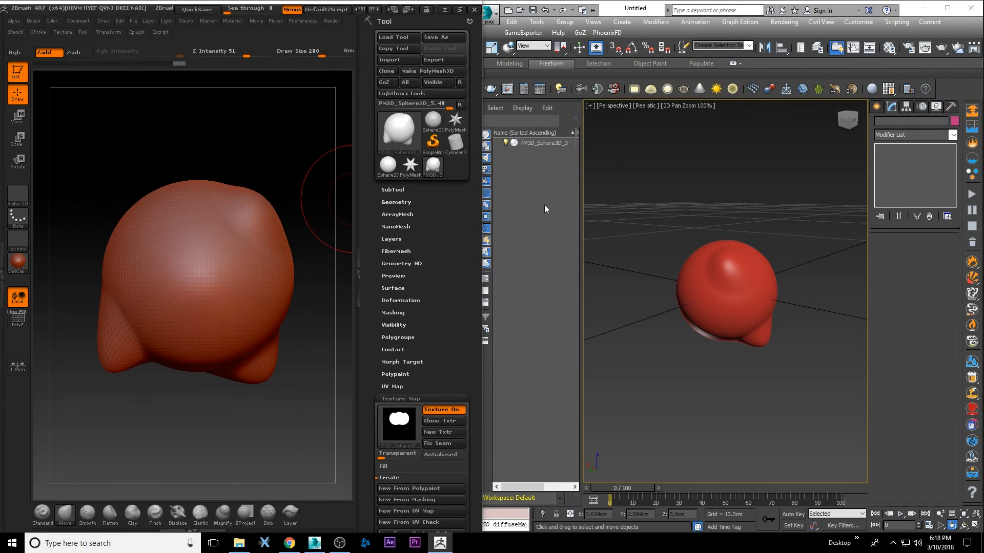
pyautogui.click(567, 217)
pyautogui.moveTo(653, 205); pyautogui.dragTo(751, 333)
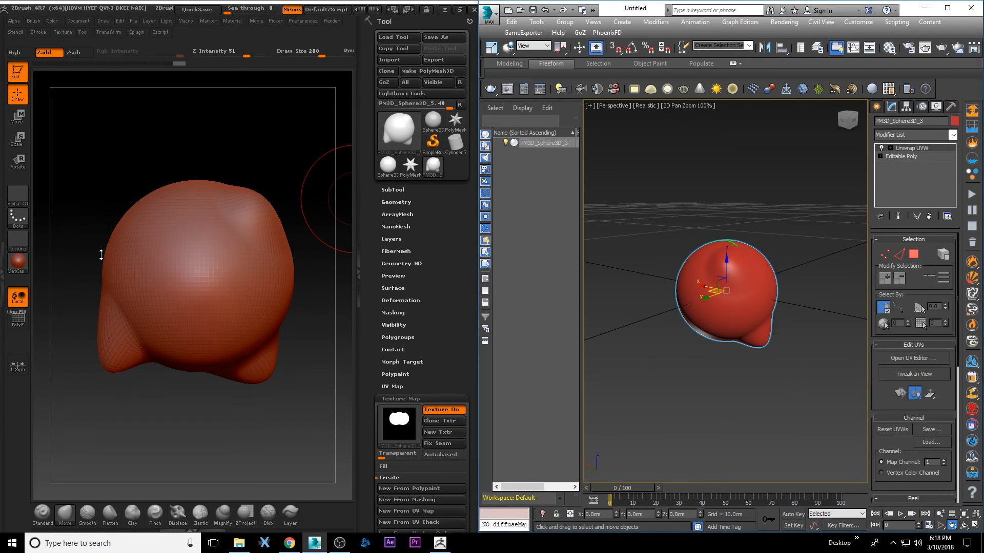
pyautogui.click(672, 204)
pyautogui.click(712, 307)
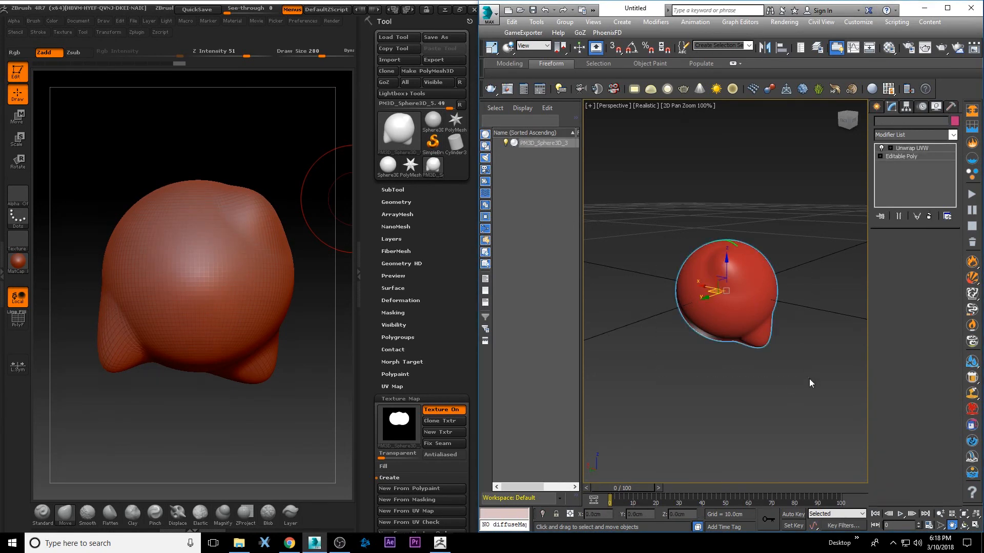